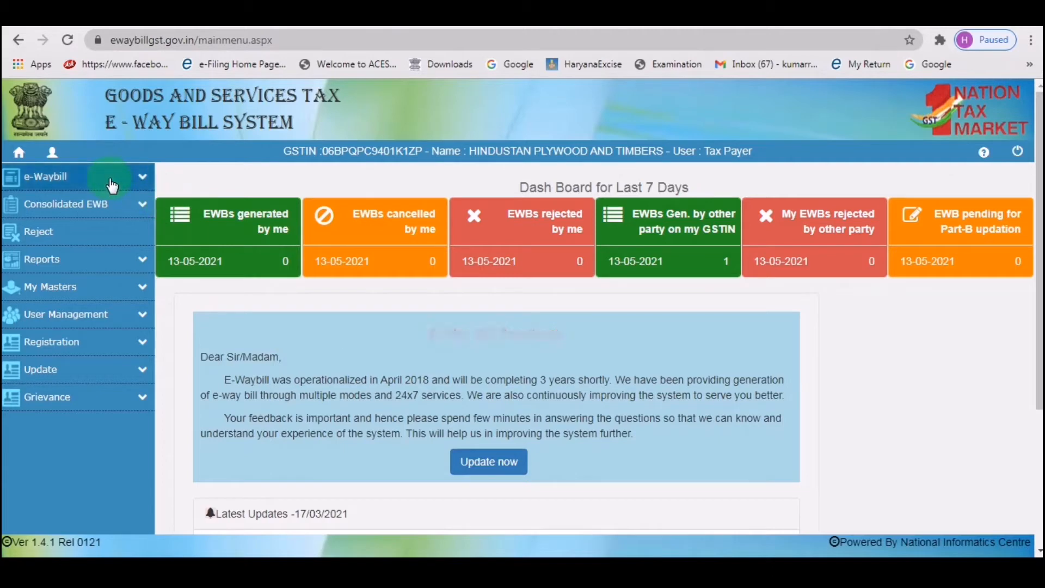
Expand the e-Waybill menu and choose Generate New to open the e-WayBill Entry Form.
click(143, 180)
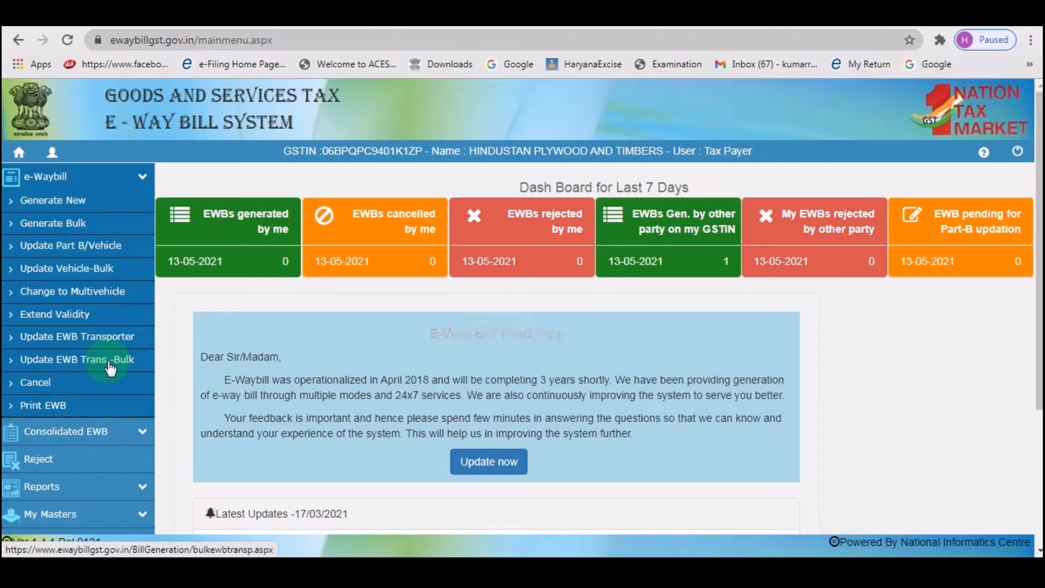
click(76, 206)
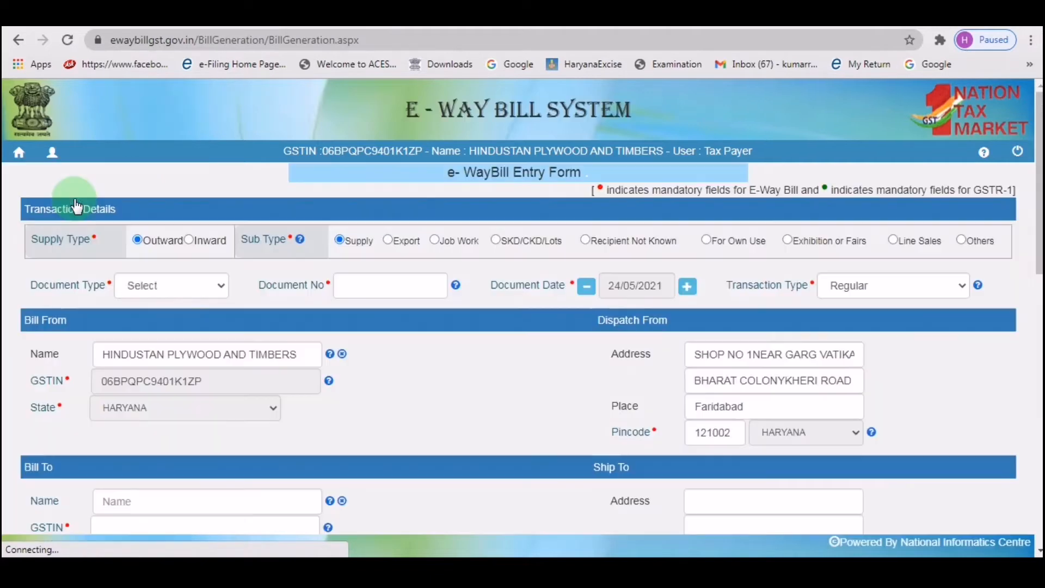
click(313, 290)
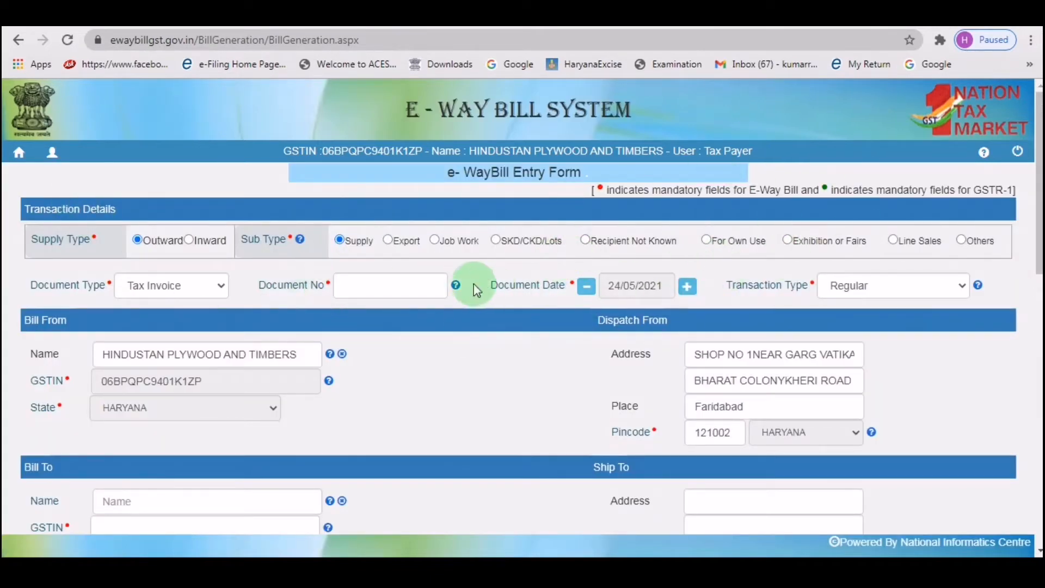
drag(30, 240, 111, 243)
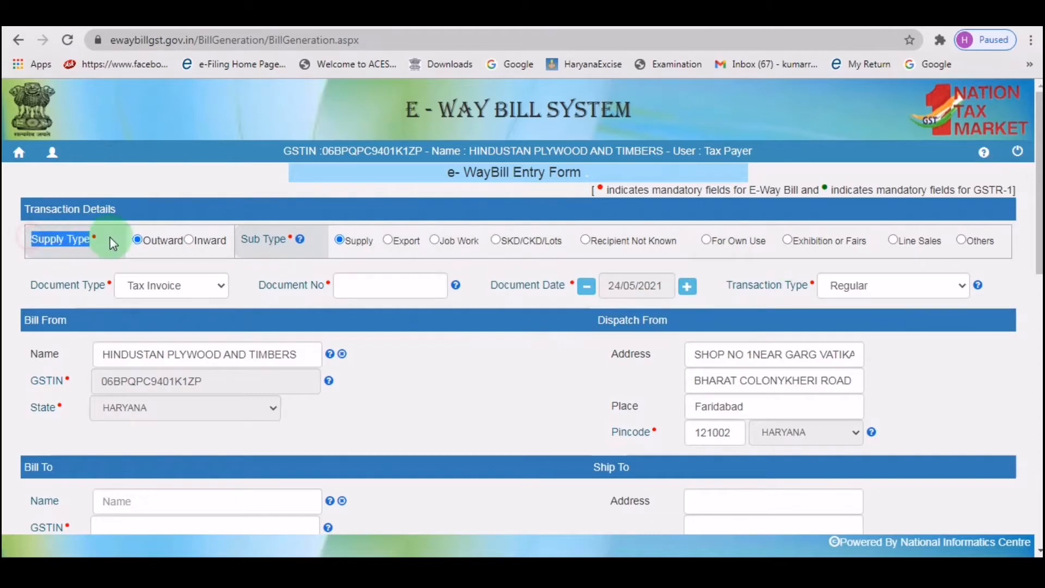
click(86, 243)
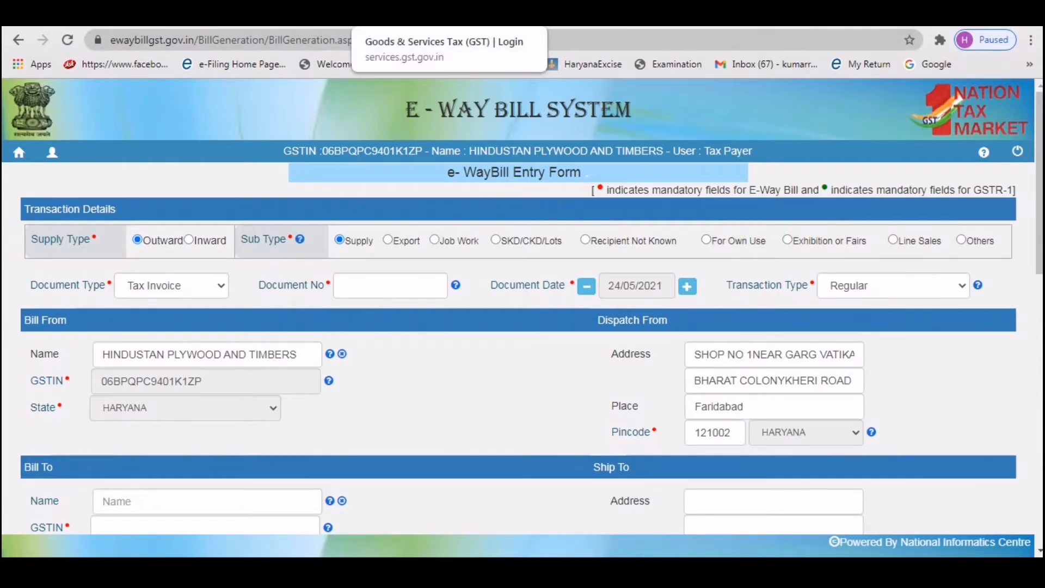
click(662, 9)
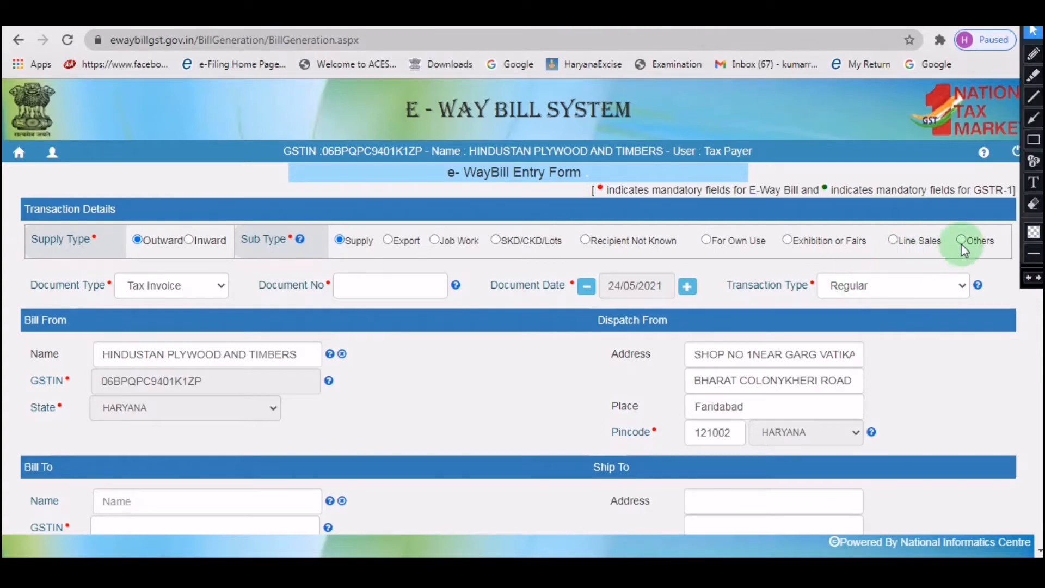
click(1033, 140)
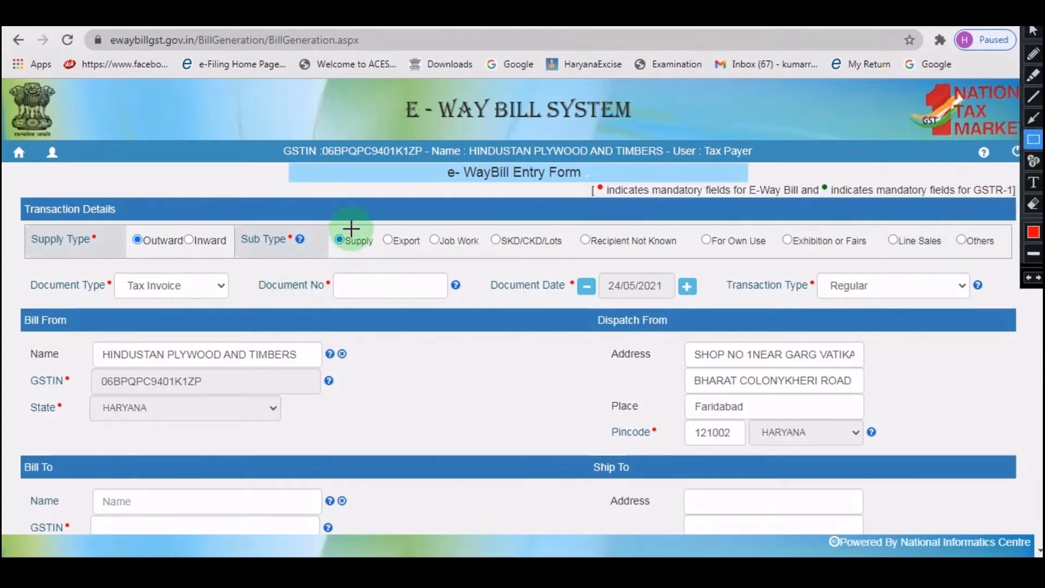
mouse_move(333, 225)
mouse_down()
mouse_move(432, 226)
mouse_move(497, 240)
mouse_move(488, 255)
mouse_up()
mouse_move(694, 220)
mouse_down()
mouse_move(735, 254)
mouse_move(873, 254)
mouse_up()
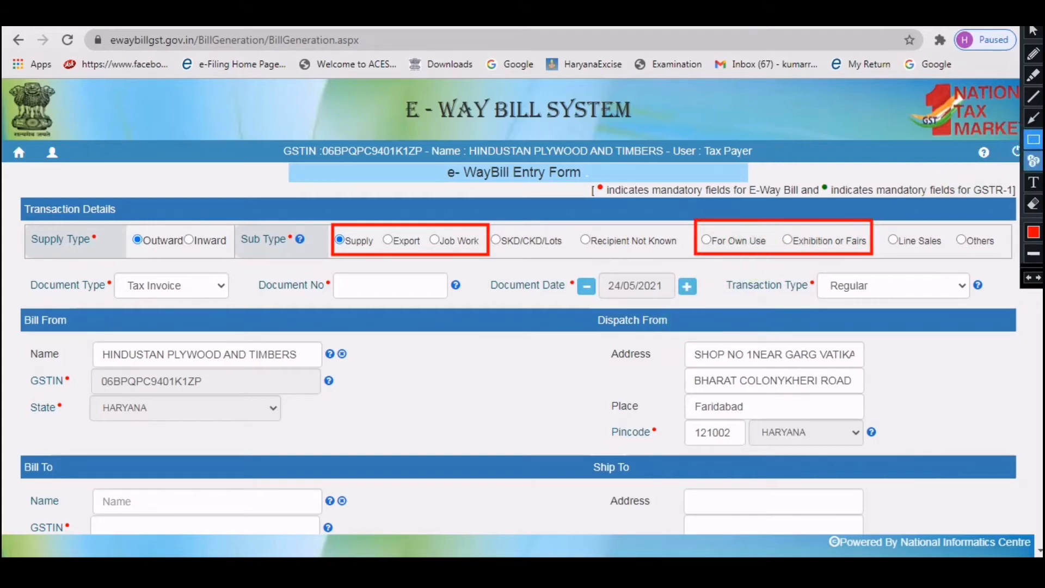
click(1034, 204)
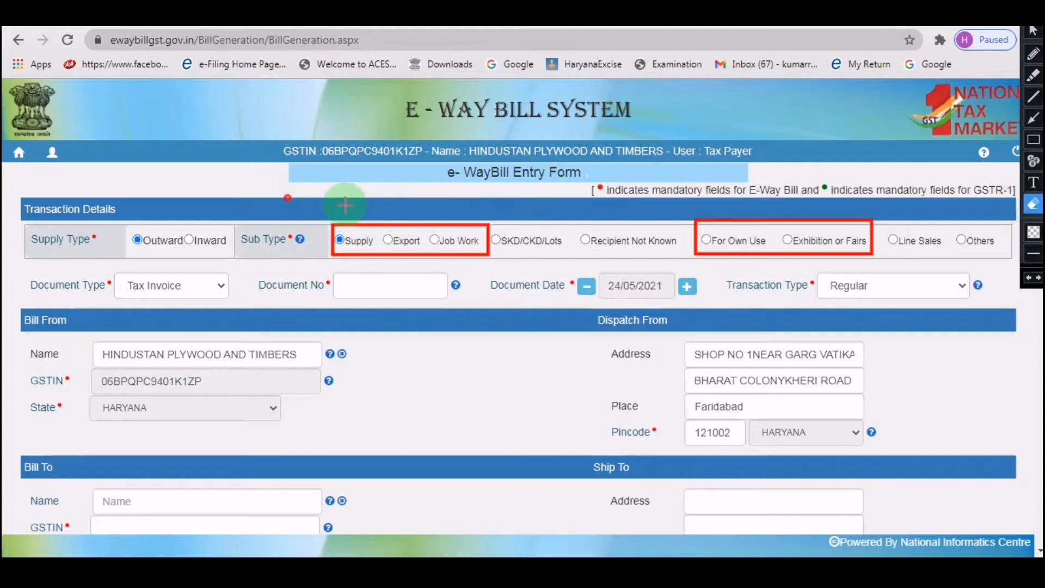
mouse_move(285, 198)
mouse_down()
mouse_move(926, 242)
mouse_move(914, 286)
mouse_move(906, 278)
mouse_up()
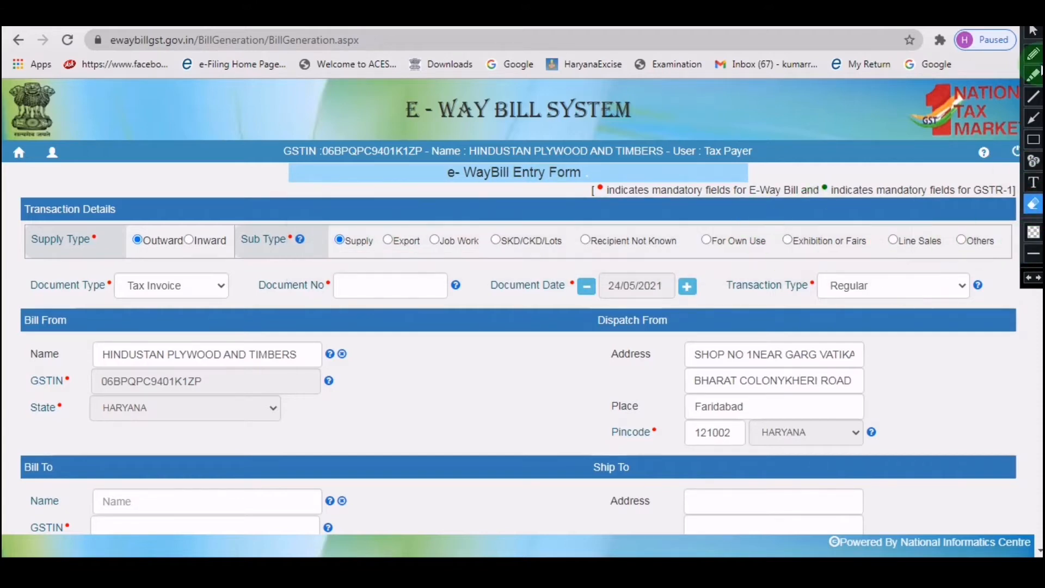
click(1034, 31)
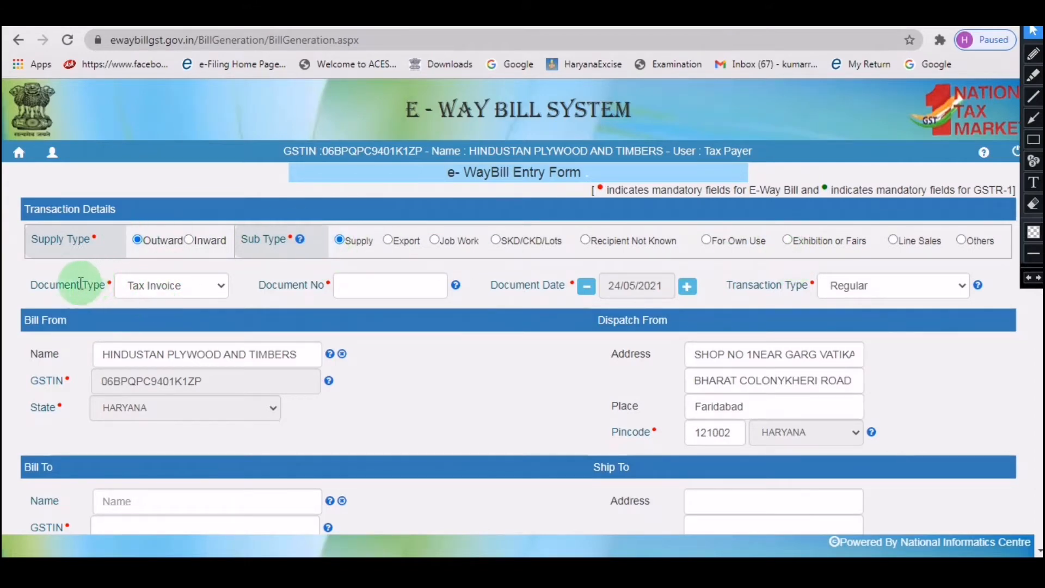
Keep Tax Invoice as the document type and enter document number 265.
click(193, 286)
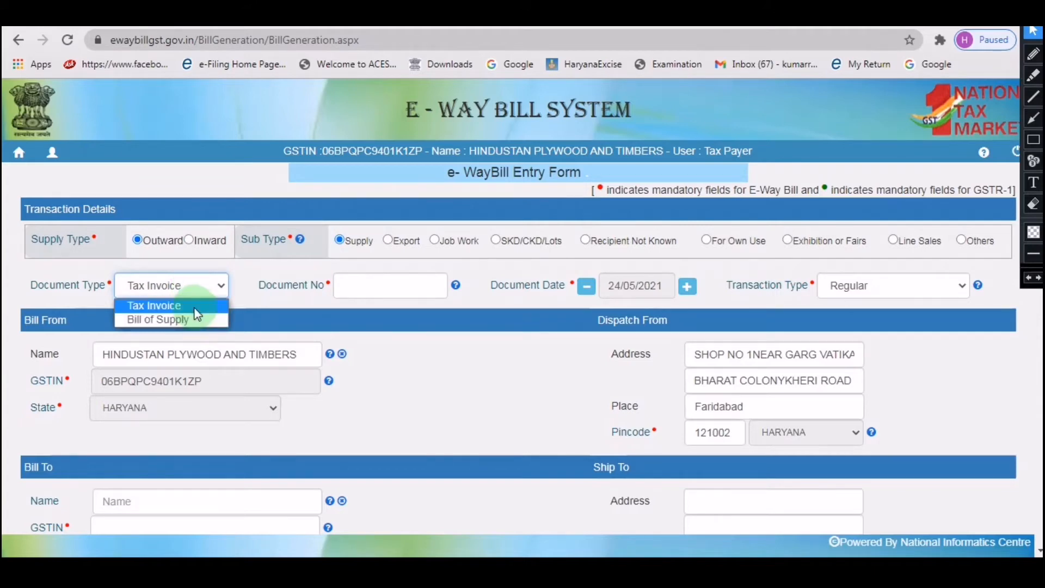
click(195, 306)
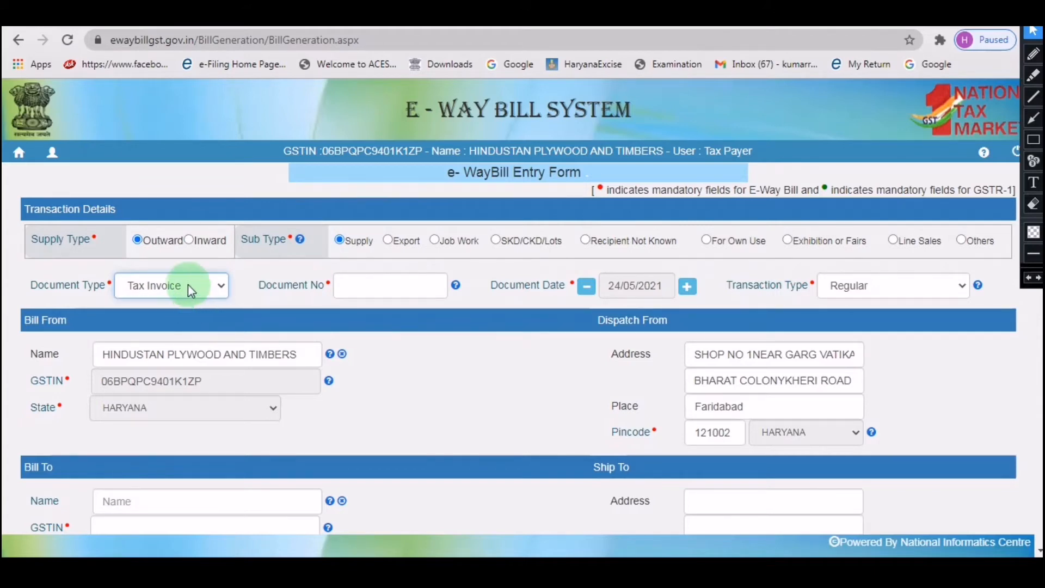
click(398, 289)
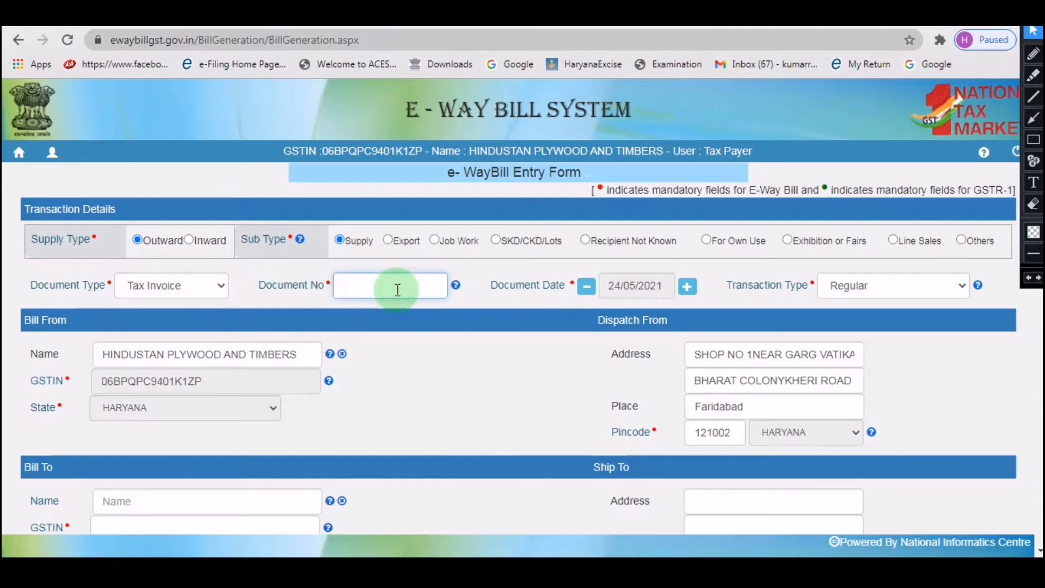
text(265)
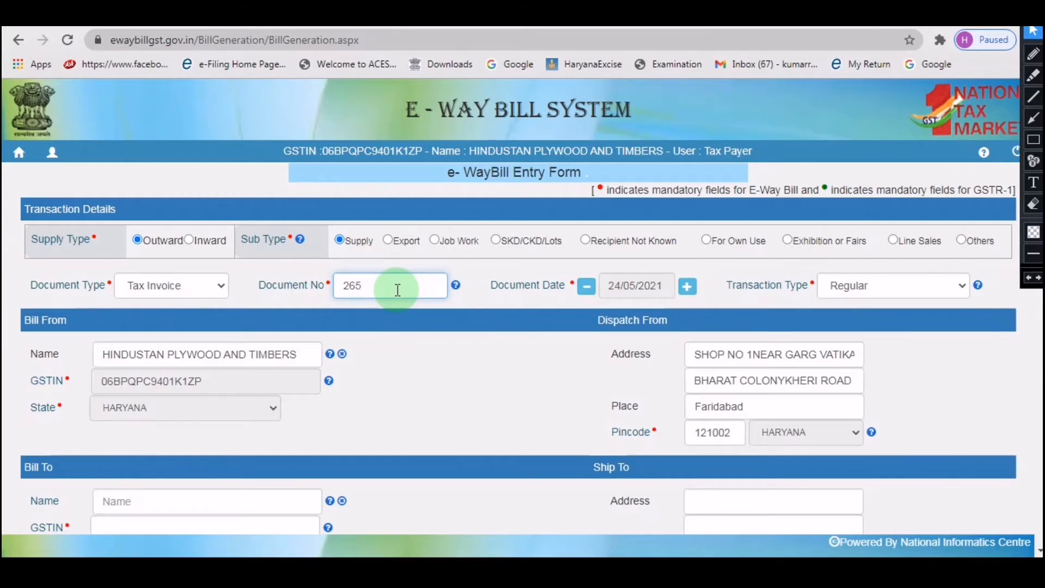
click(626, 296)
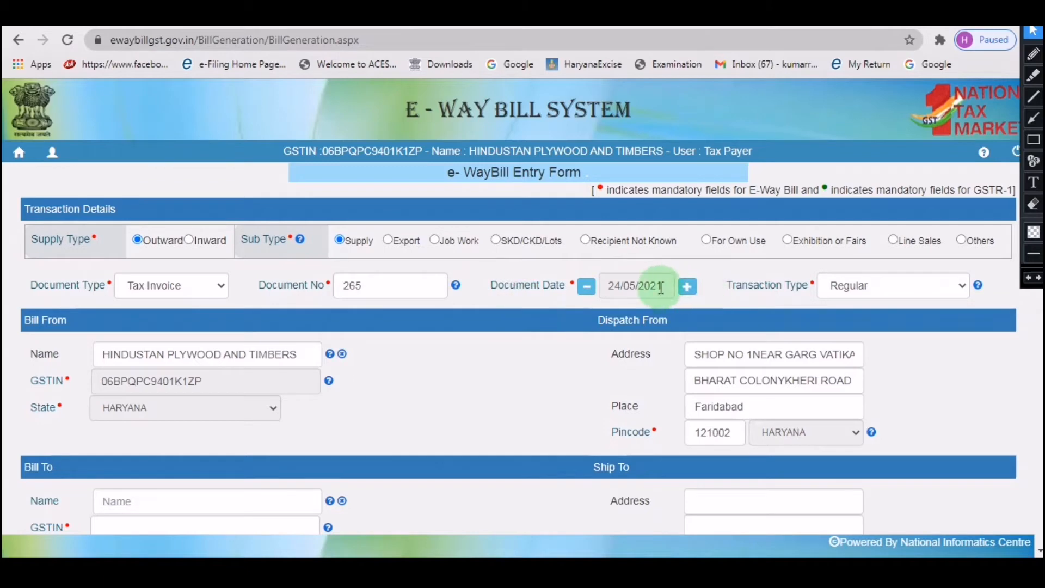
click(842, 292)
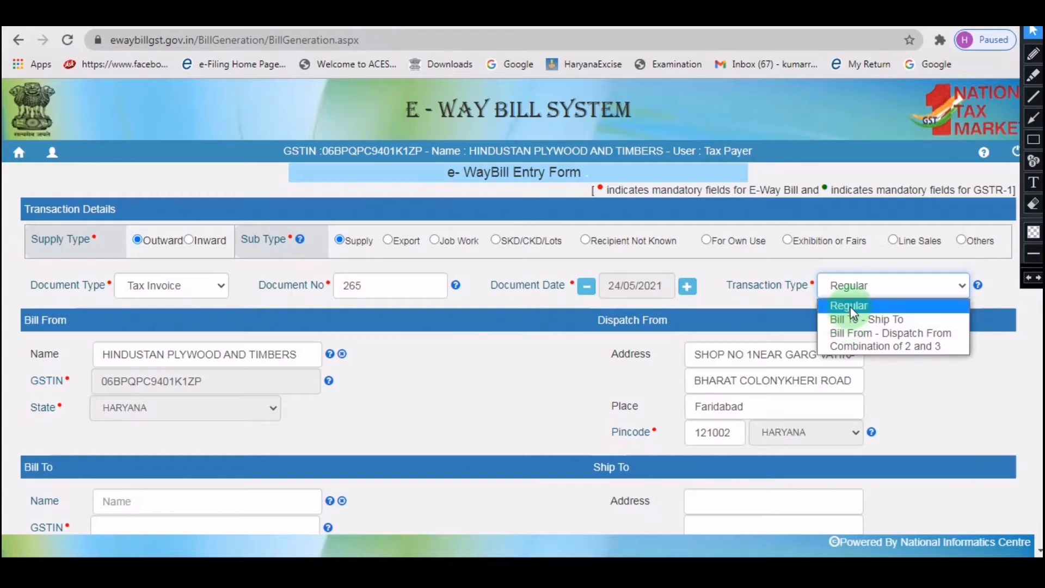
click(850, 305)
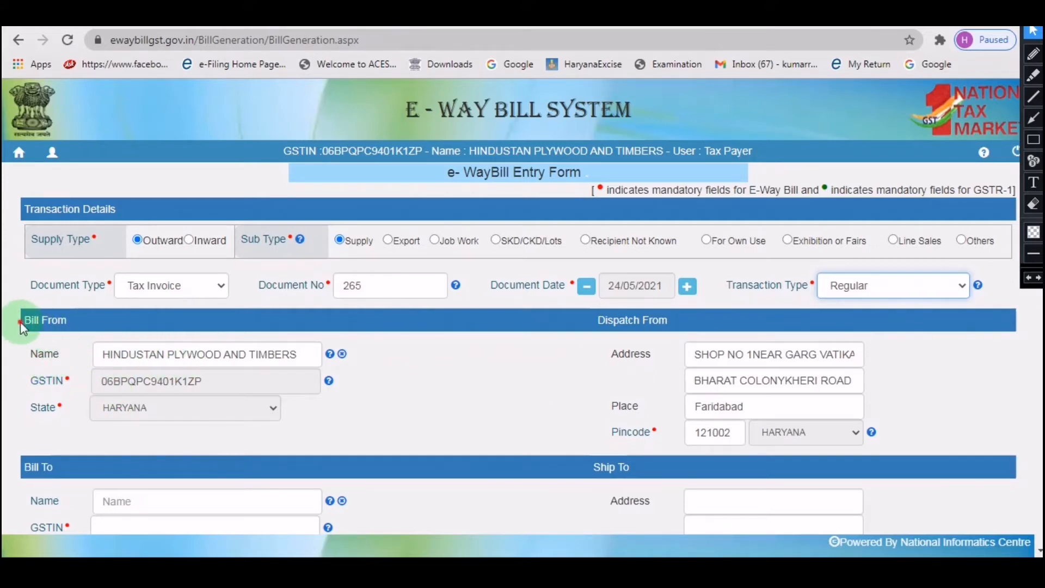
drag(21, 321, 71, 333)
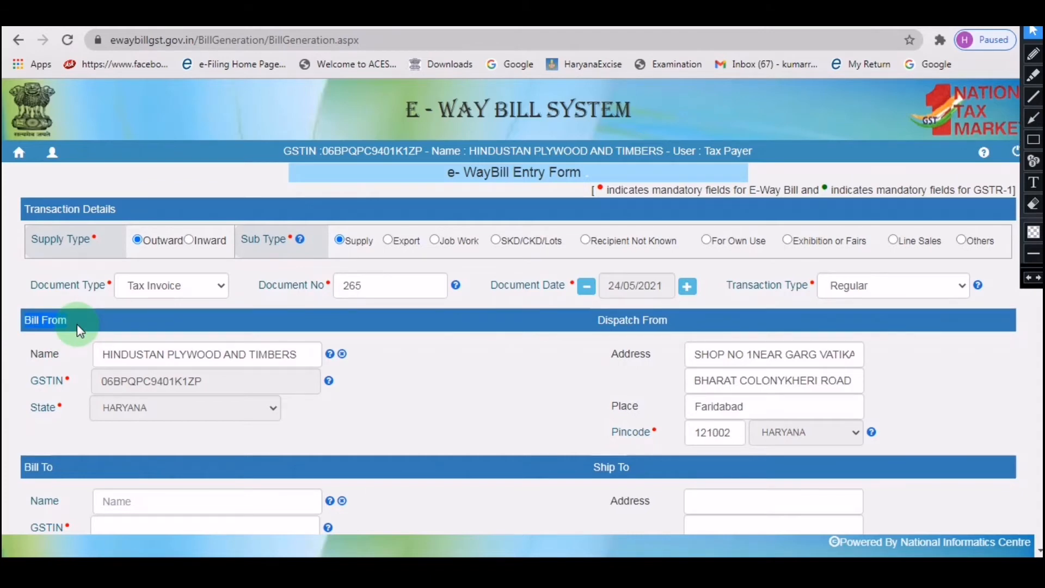
click(58, 341)
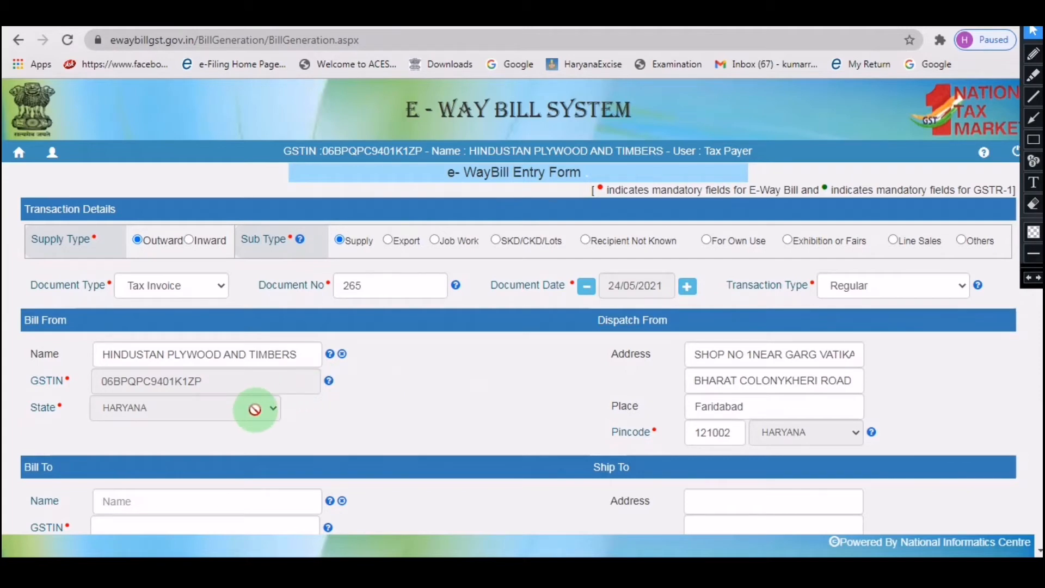
Paste the recipient's GSTIN to auto-fill the Bill To details.
scroll(379, 375, down, 4)
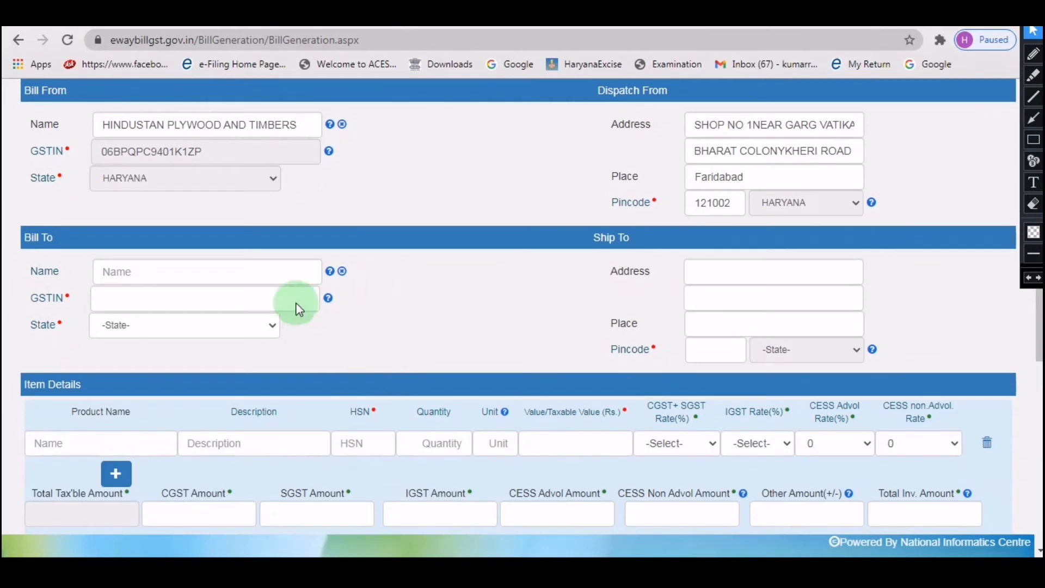
click(116, 295)
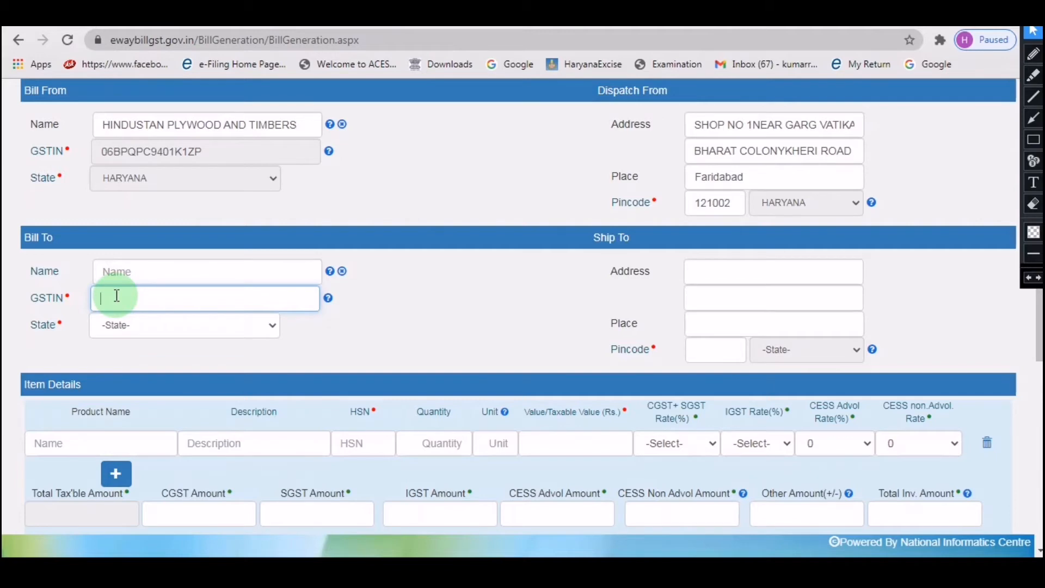
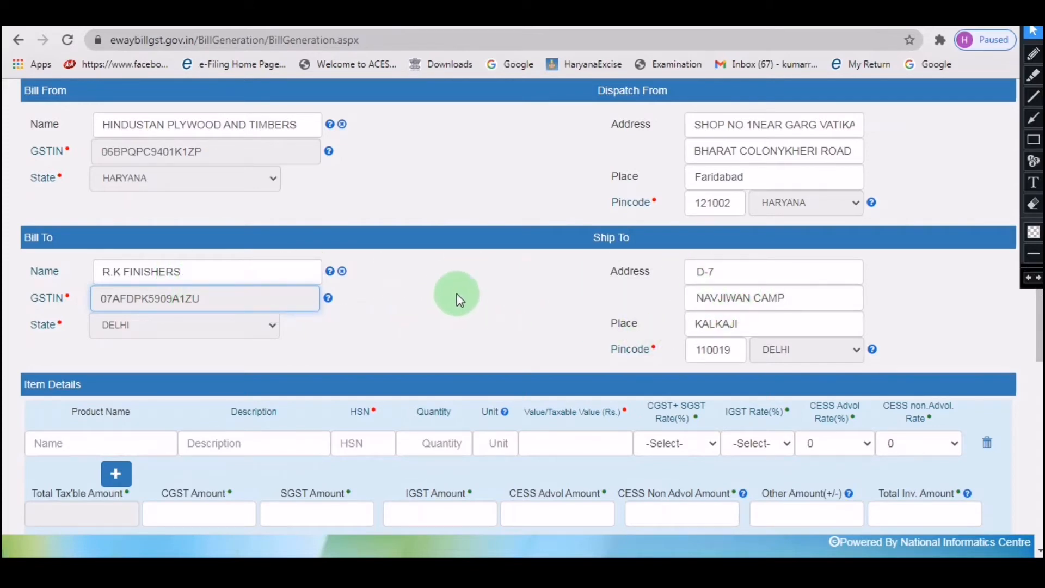
click(25, 237)
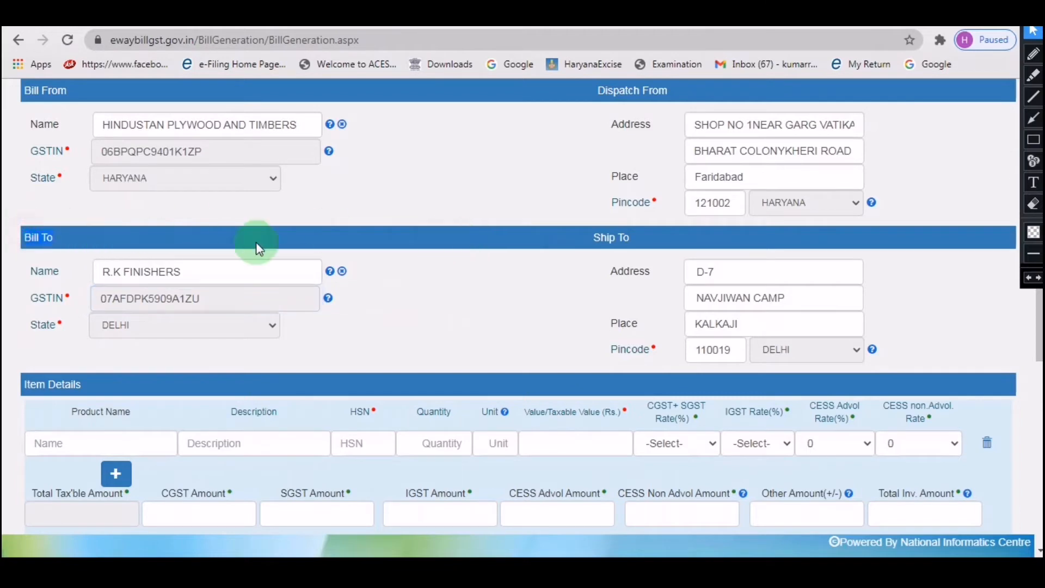
Review the auto-filled Ship To address and pincode in Delhi.
triple_click(611, 236)
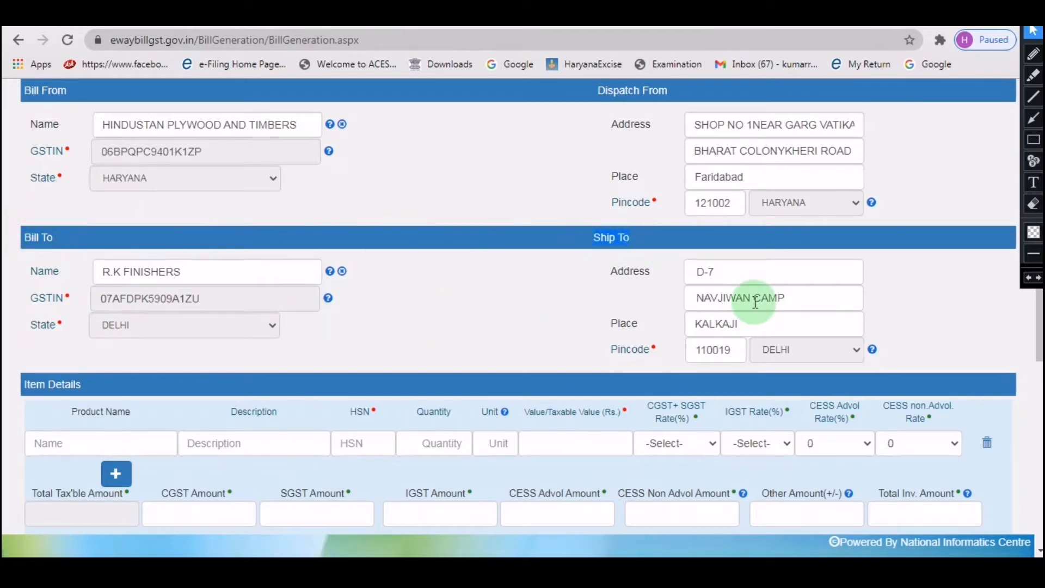
click(733, 270)
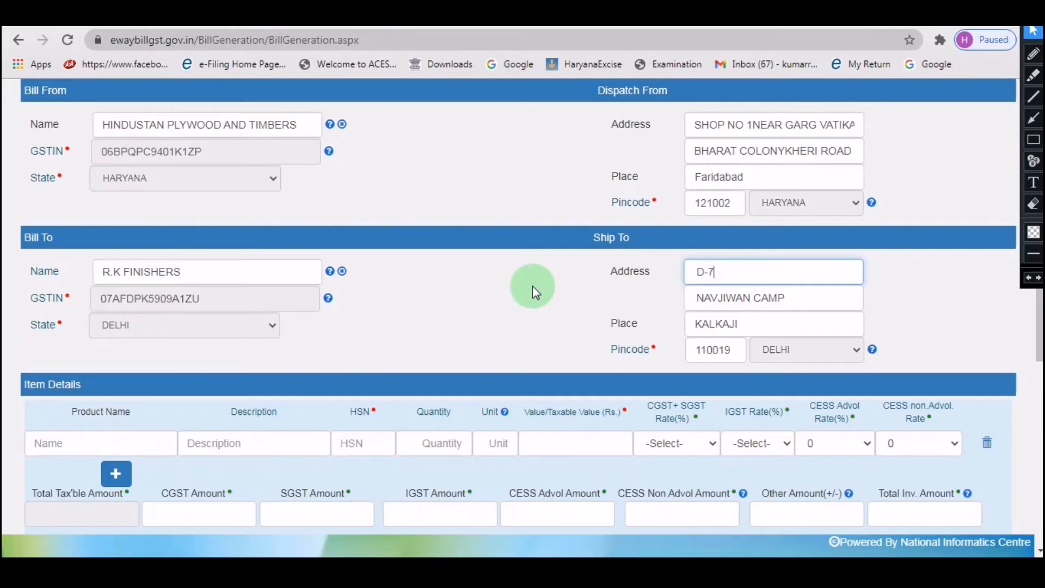
scroll(532, 285, up, 4)
scroll(533, 285, down, 7)
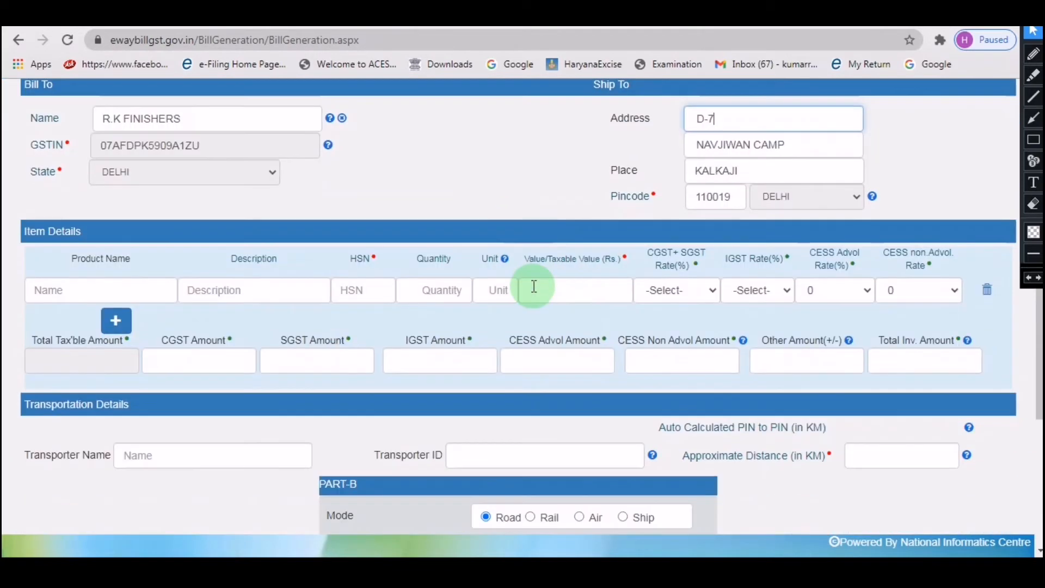
scroll(534, 287, up, 3)
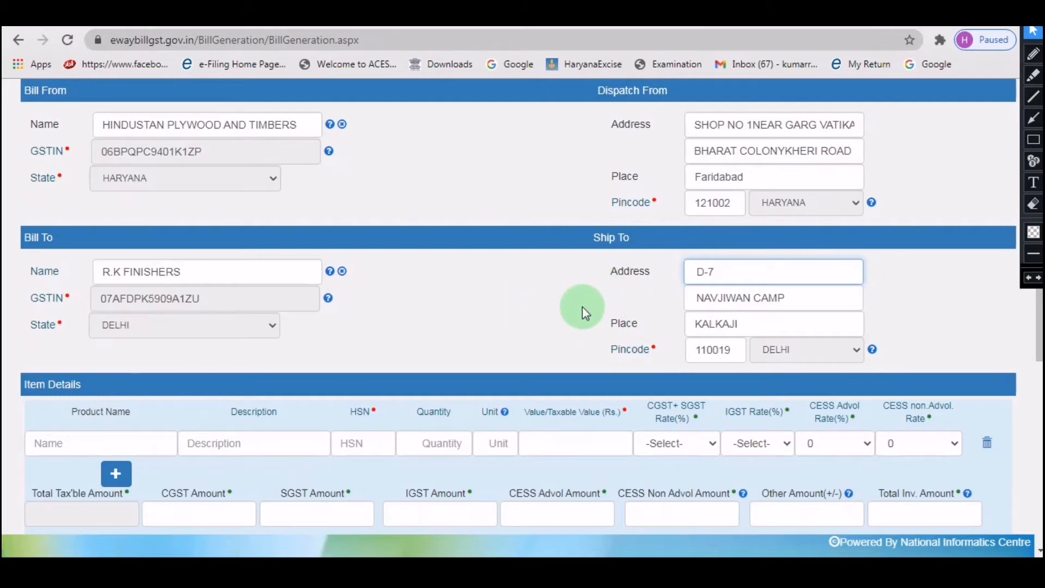
Add item BAG with HSN 1111 and taxable value 95600, giving total invoice 95600.00.
click(105, 443)
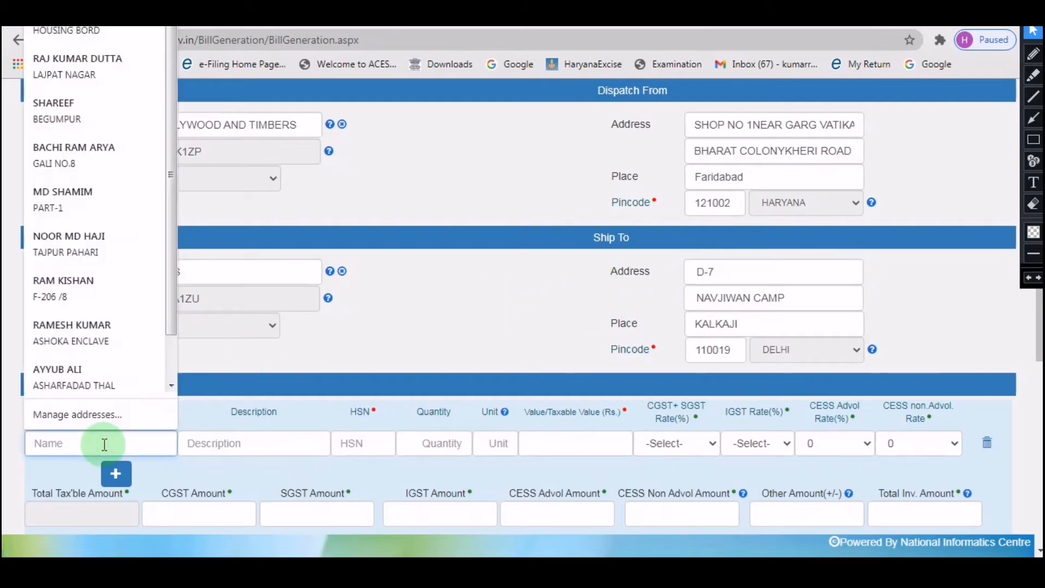
click(256, 353)
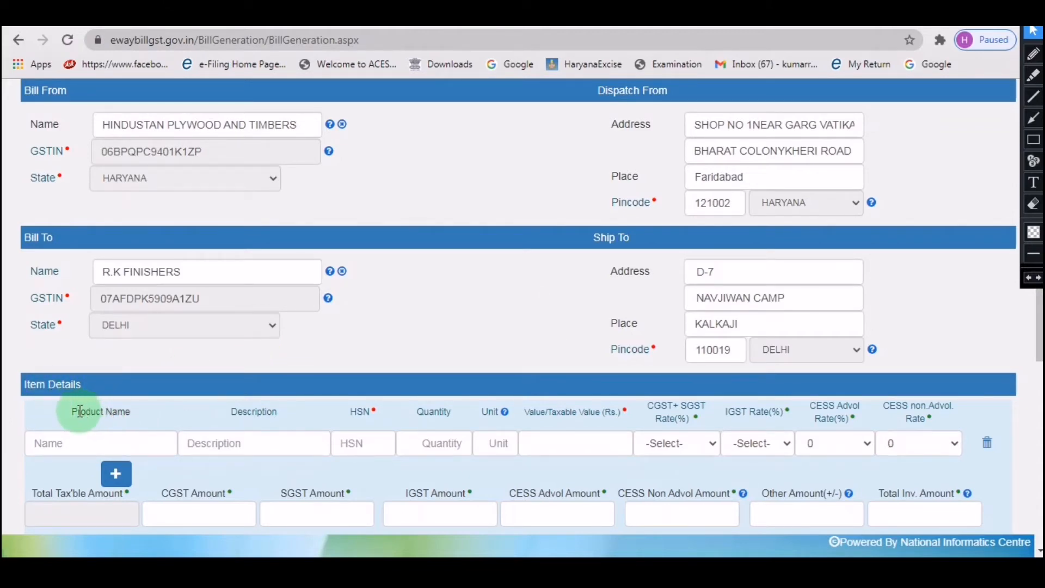
click(71, 444)
text(BAG)
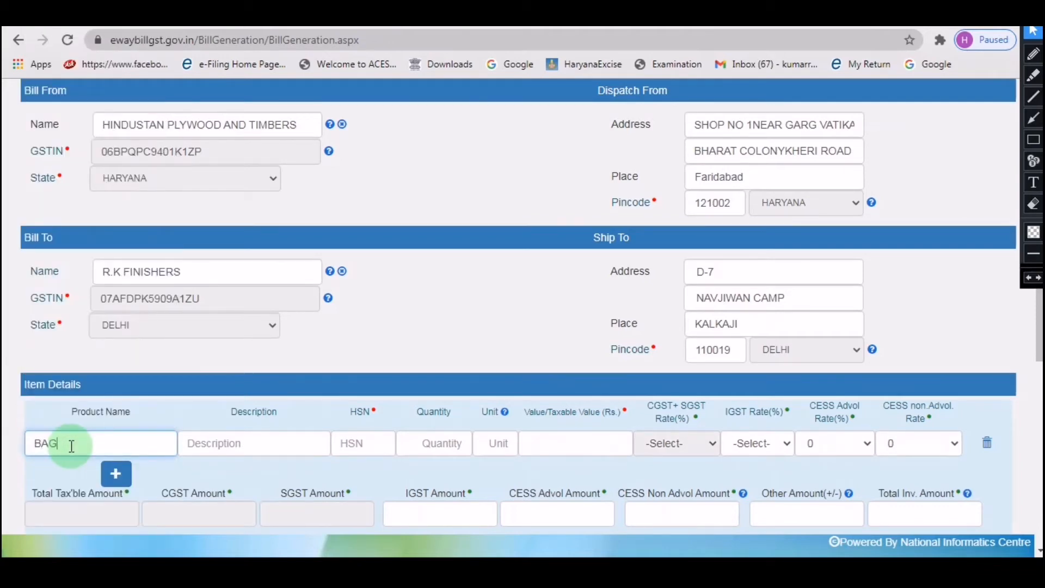
click(217, 445)
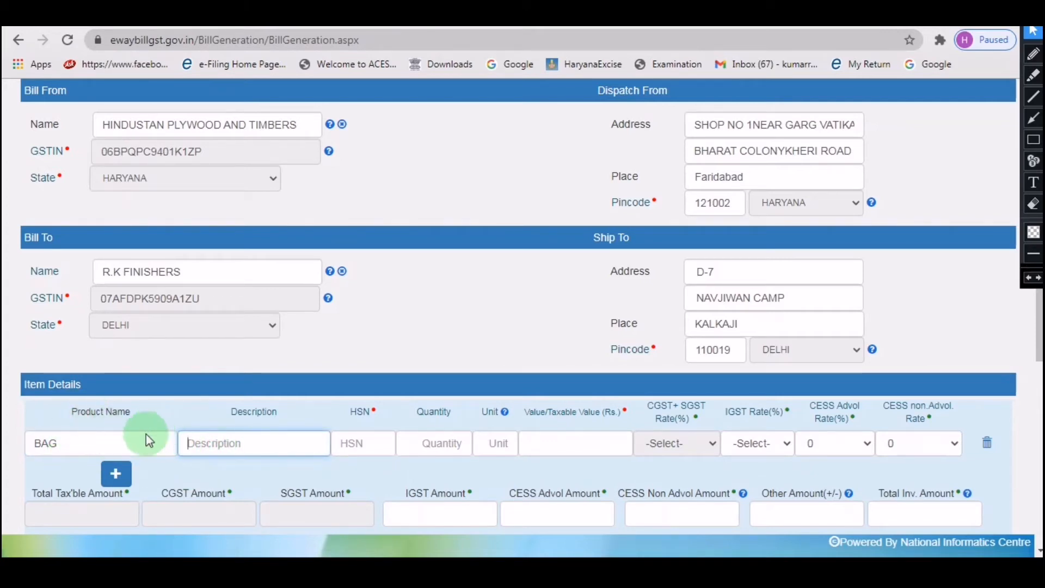
click(350, 442)
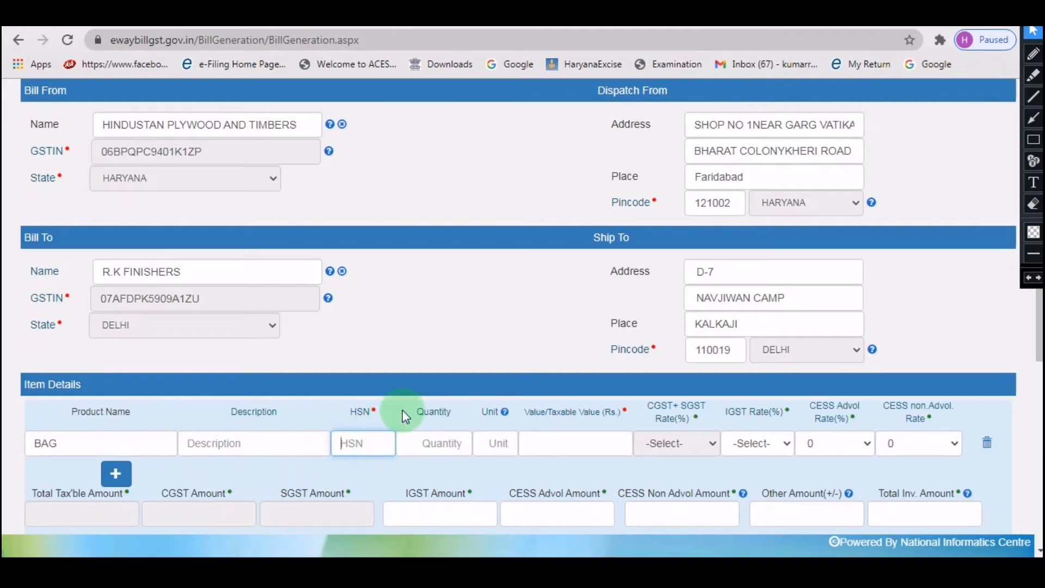
text(1111)
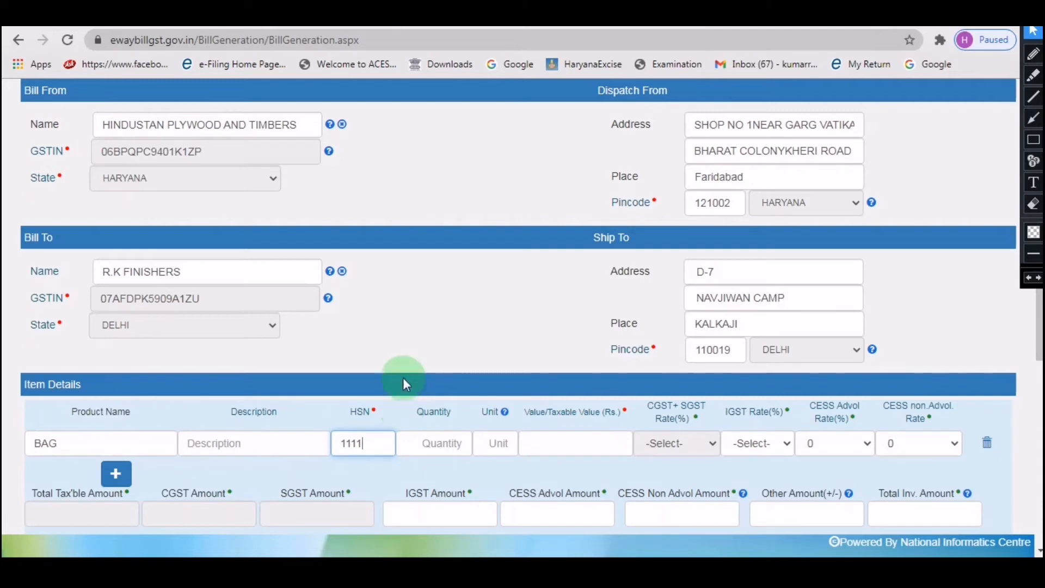
click(438, 433)
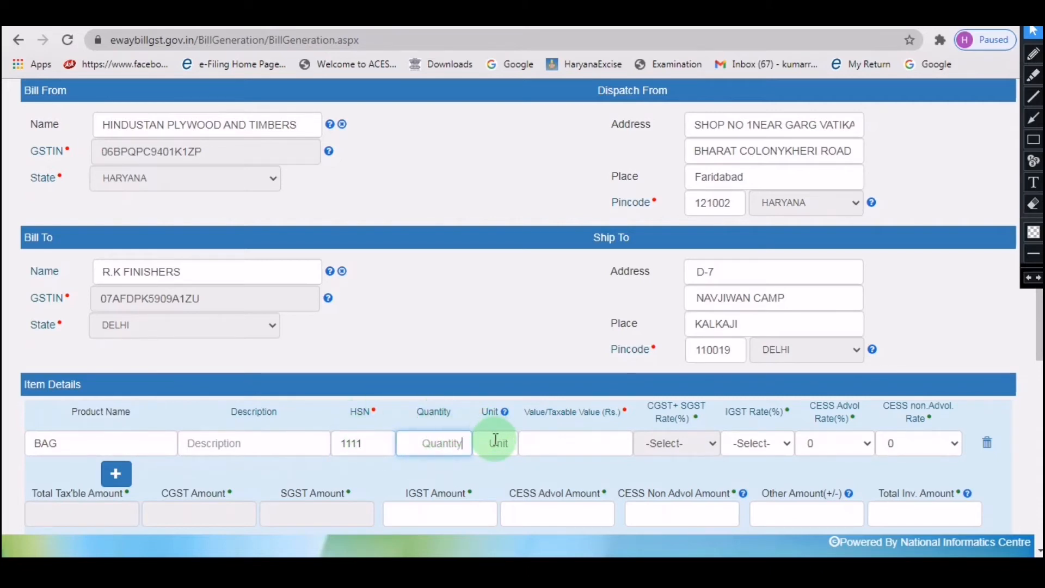
click(563, 443)
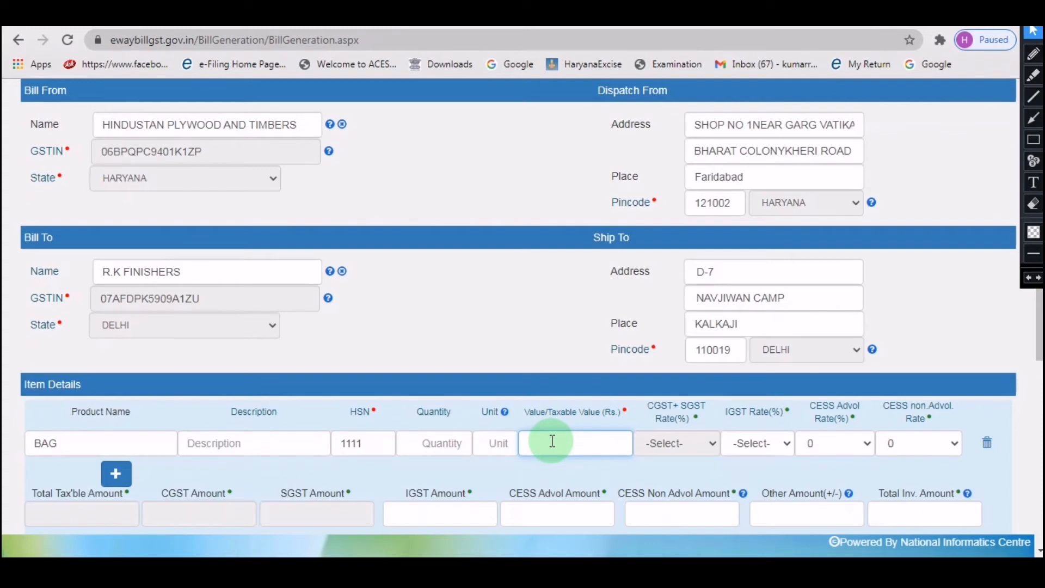
text(1)
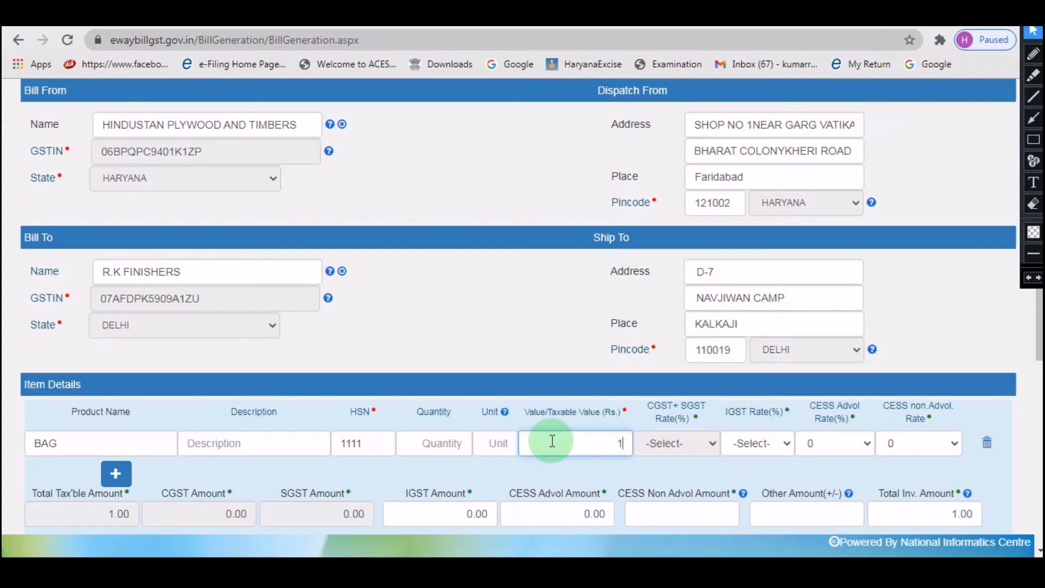
text(95600)
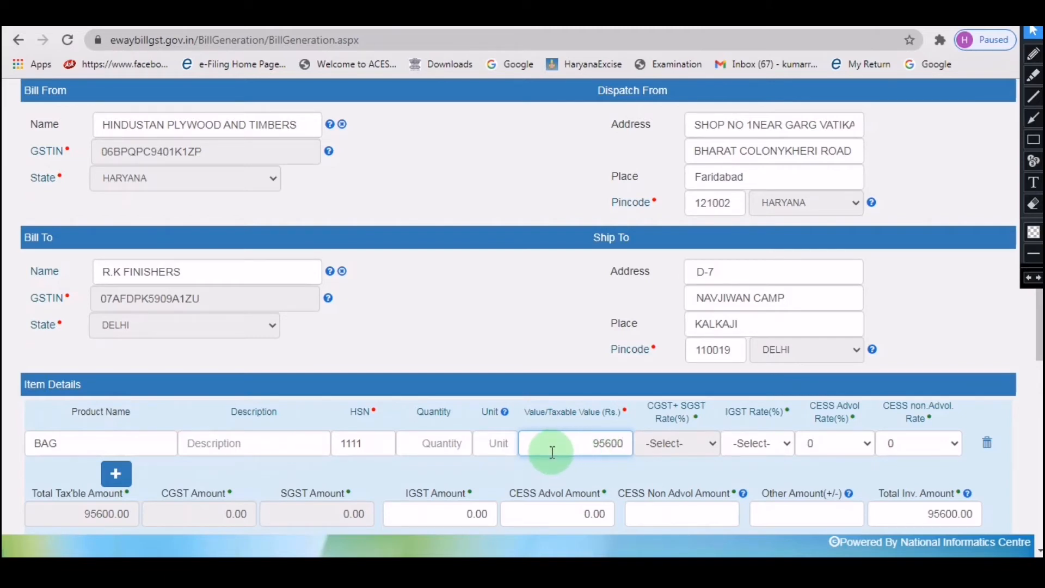
scroll(552, 452, down, 2)
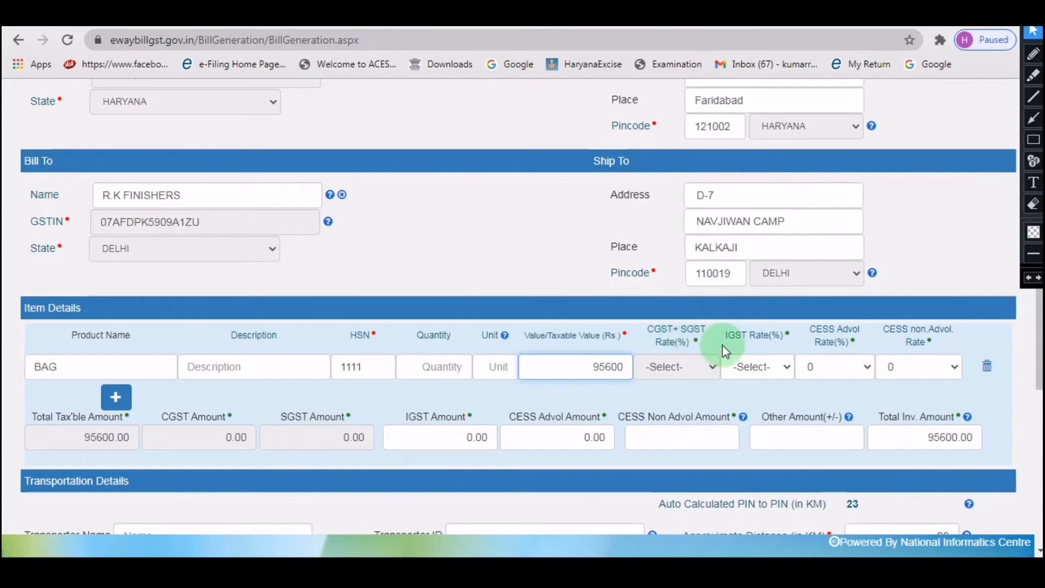
Set IGST rate 18% on BAG, confirming IGST 17208.00 and total invoice 112808.00.
click(768, 366)
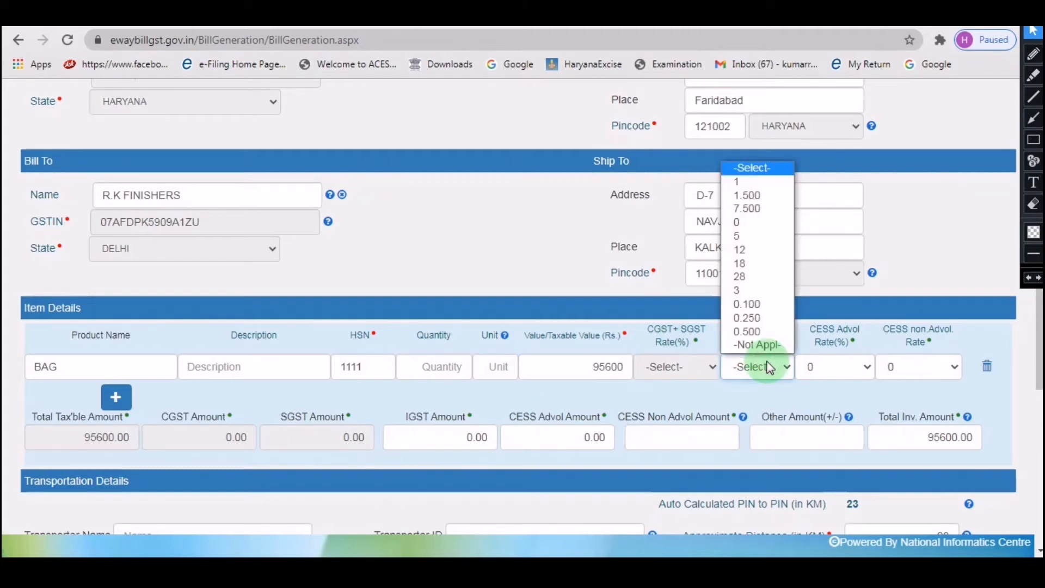
click(757, 264)
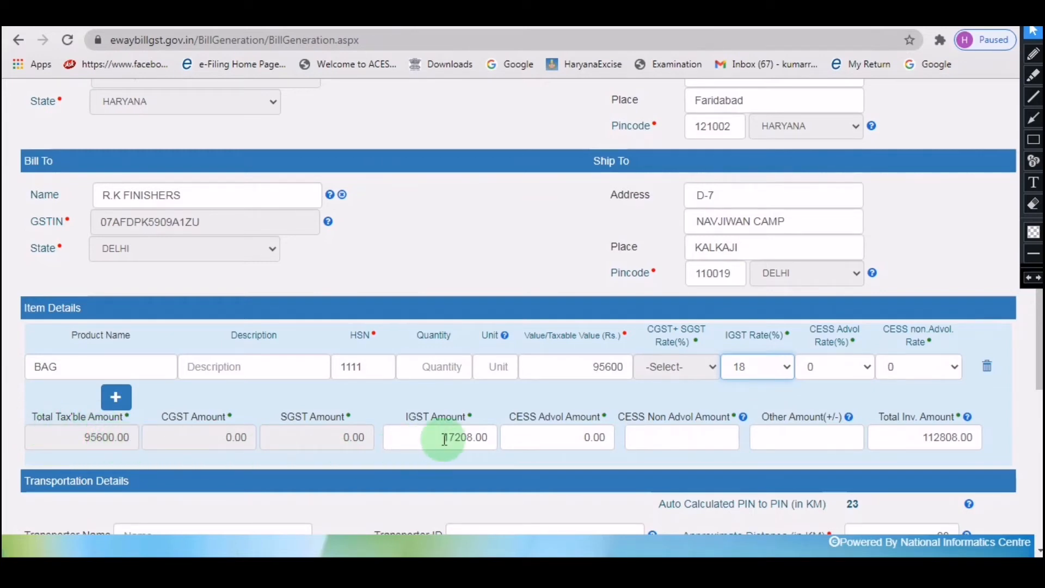
drag(442, 437, 482, 438)
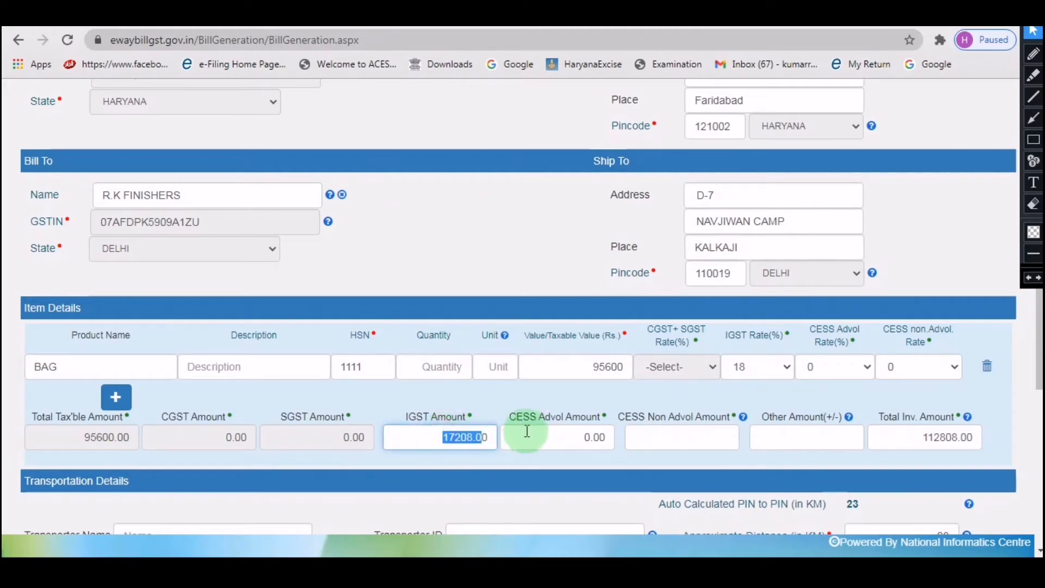
drag(978, 439, 884, 442)
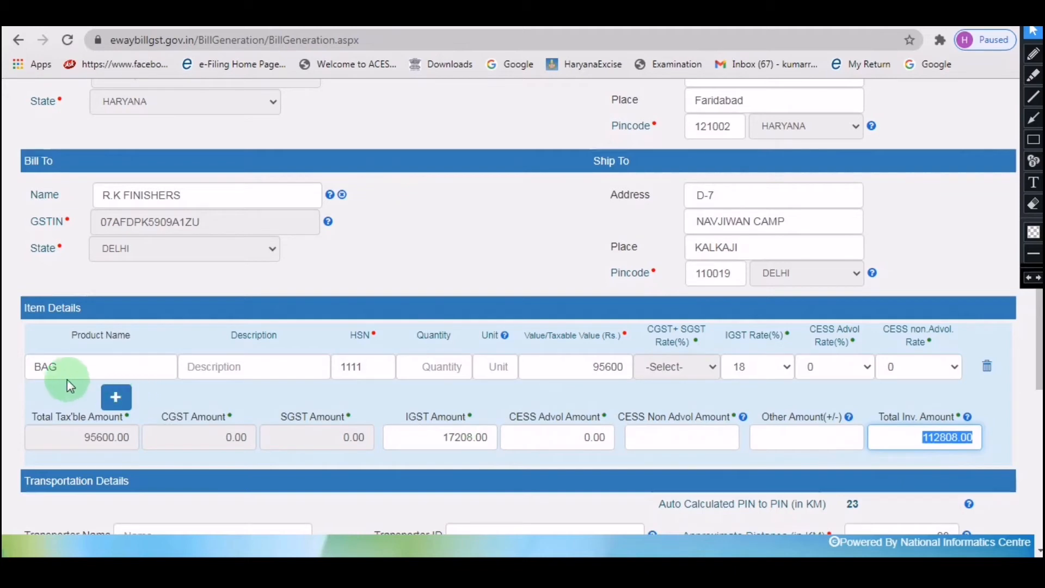
click(120, 401)
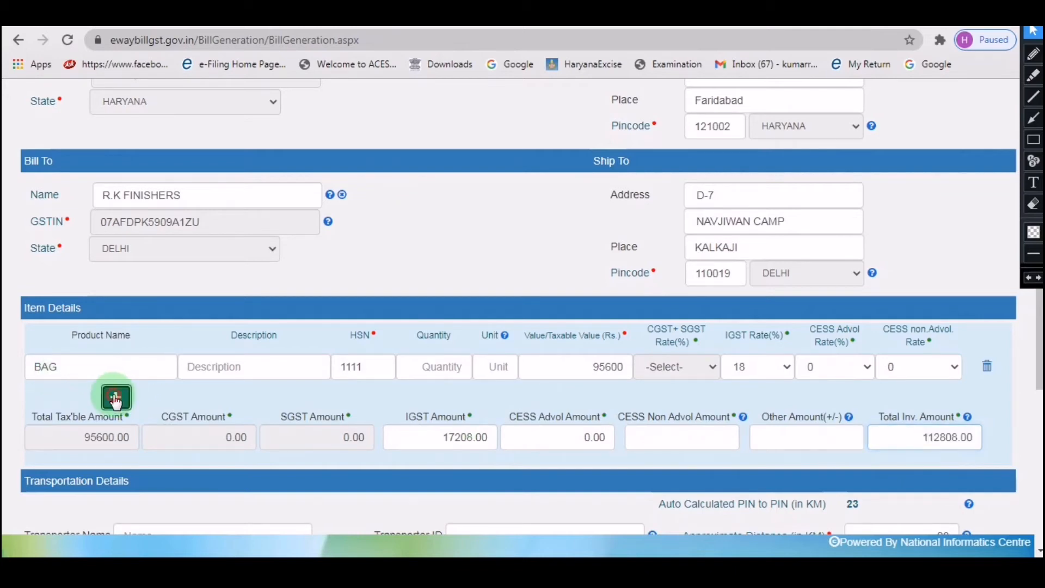
click(116, 432)
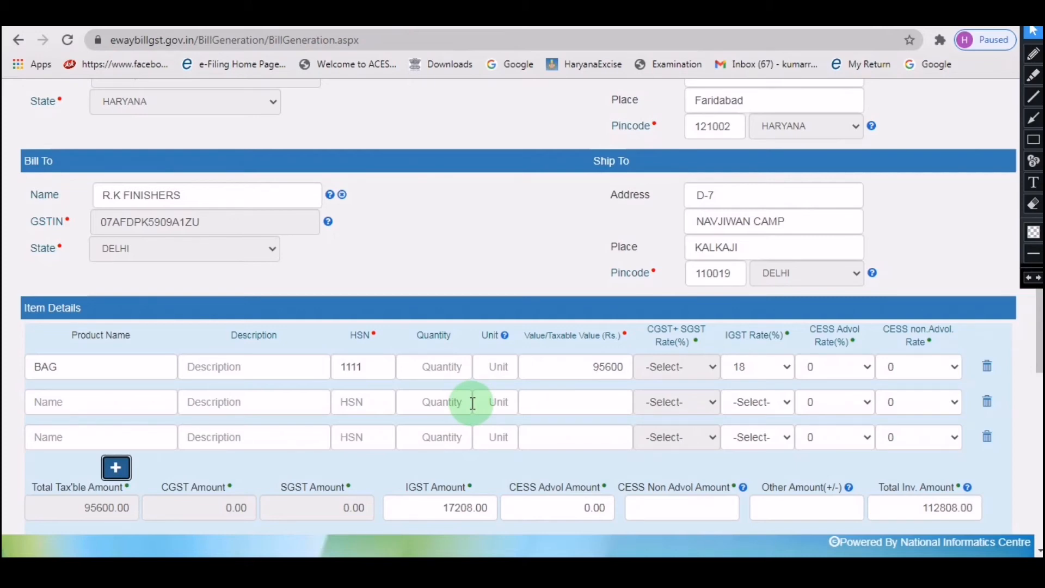
click(988, 405)
click(986, 402)
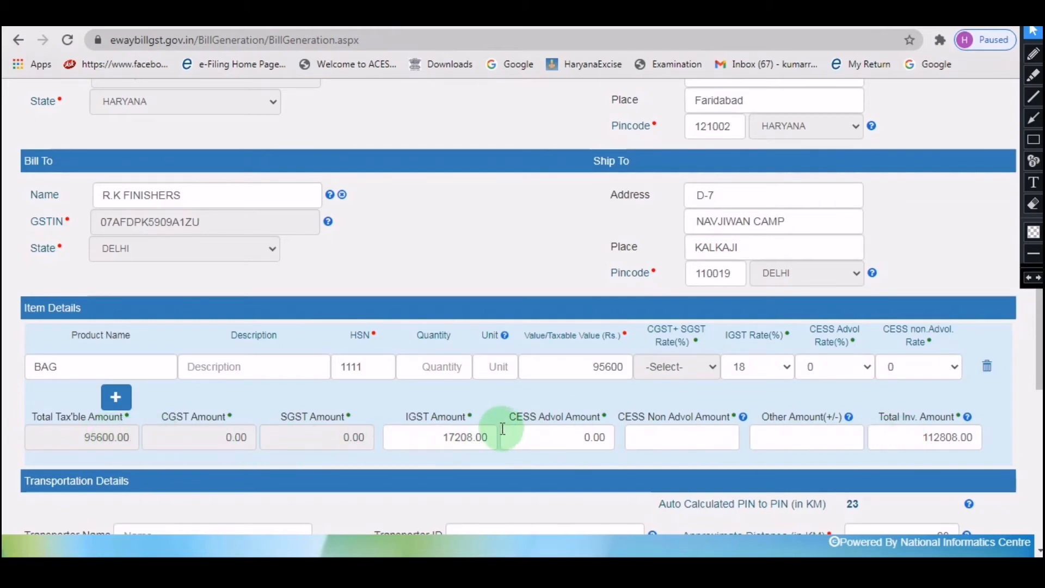
scroll(502, 428, down, 5)
scroll(501, 428, up, 1)
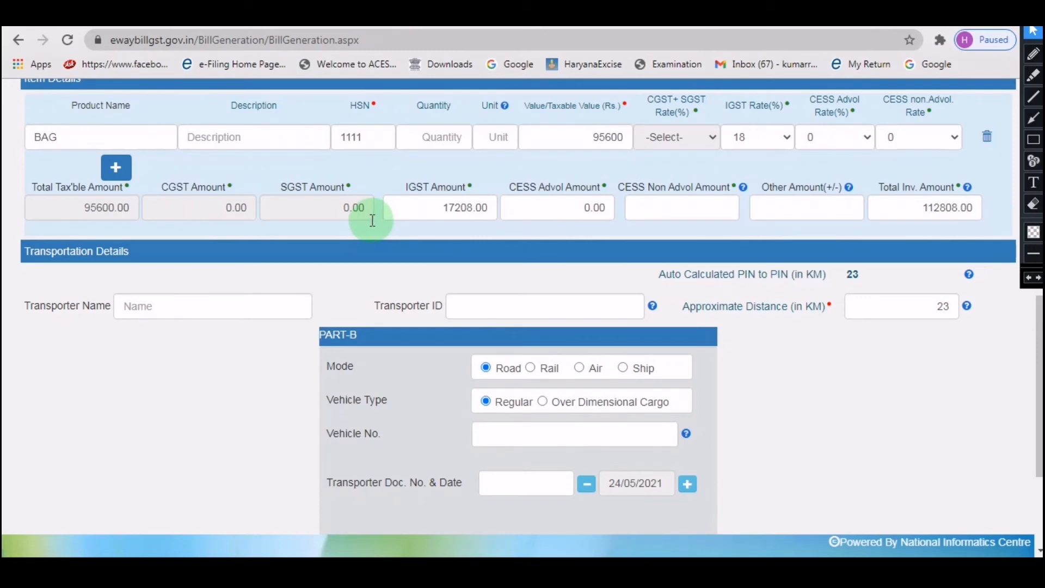
drag(355, 335, 320, 334)
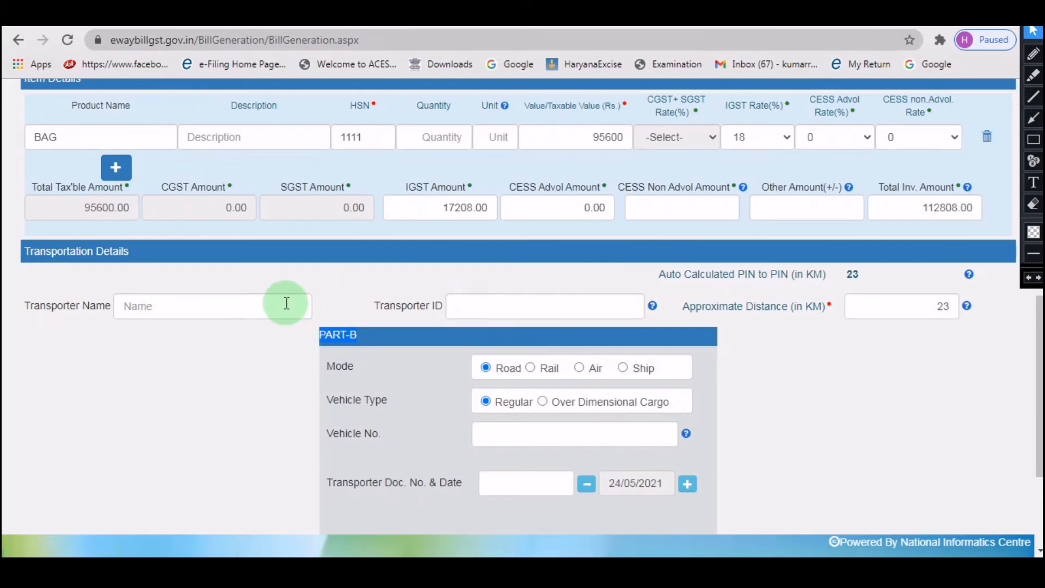
click(896, 307)
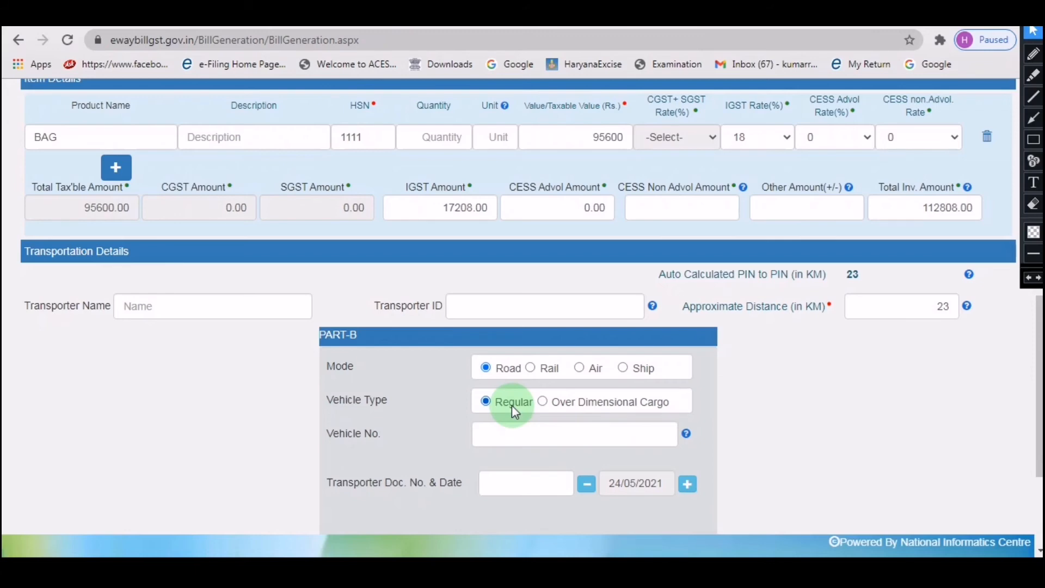
click(512, 434)
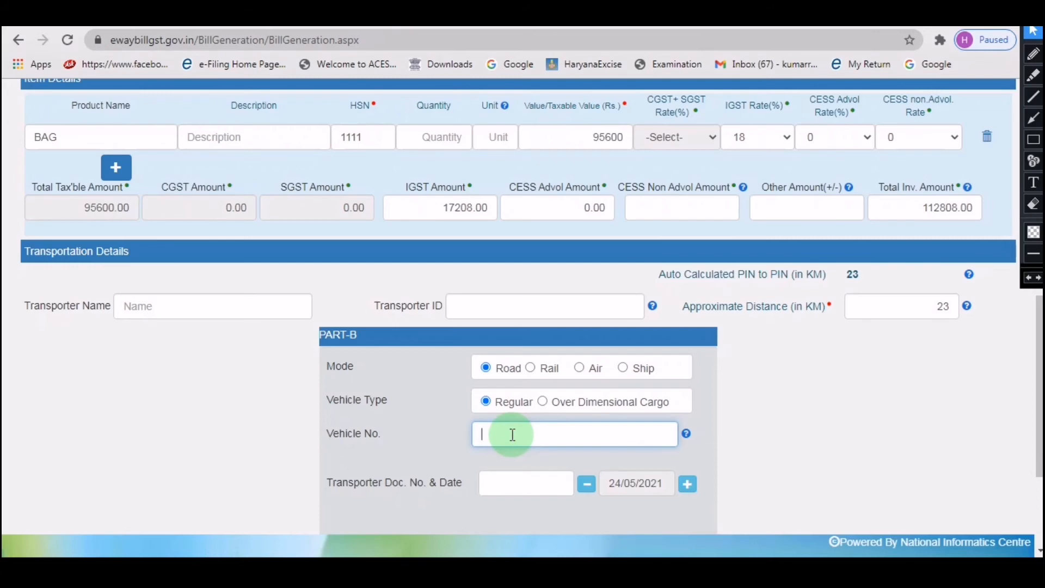
text(DL1LAD9664)
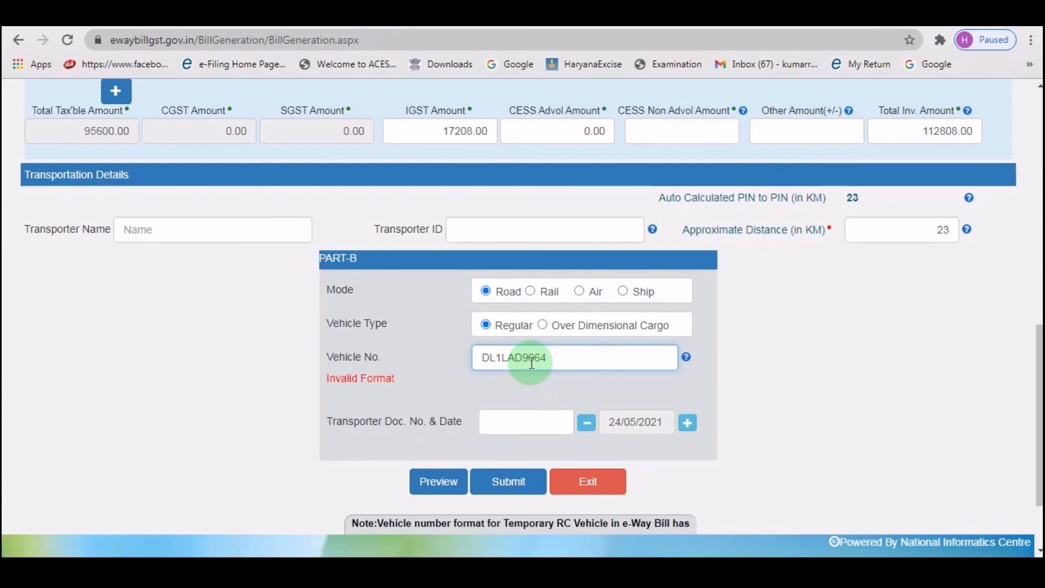
click(543, 360)
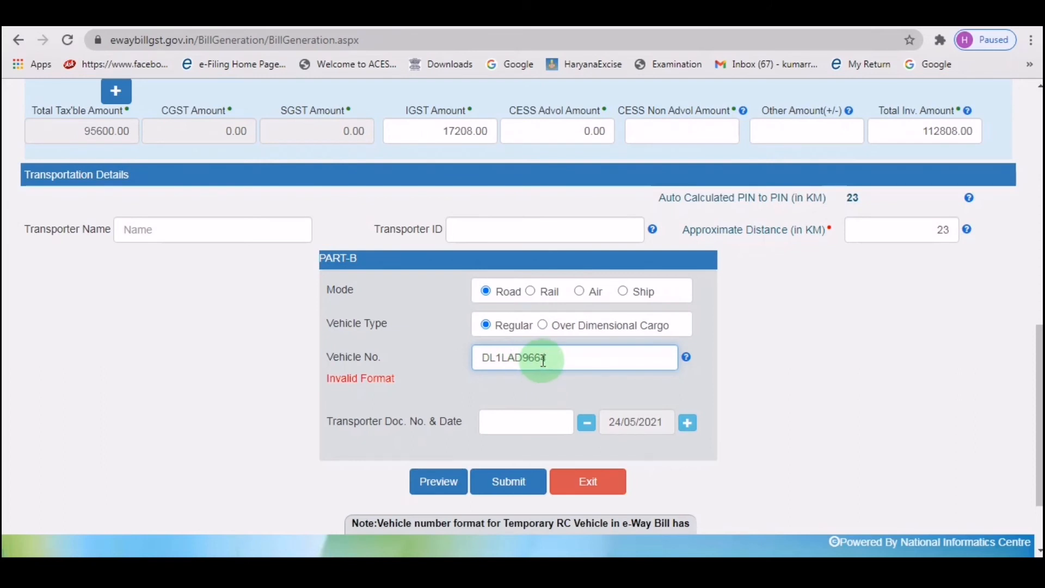
drag(325, 377, 402, 381)
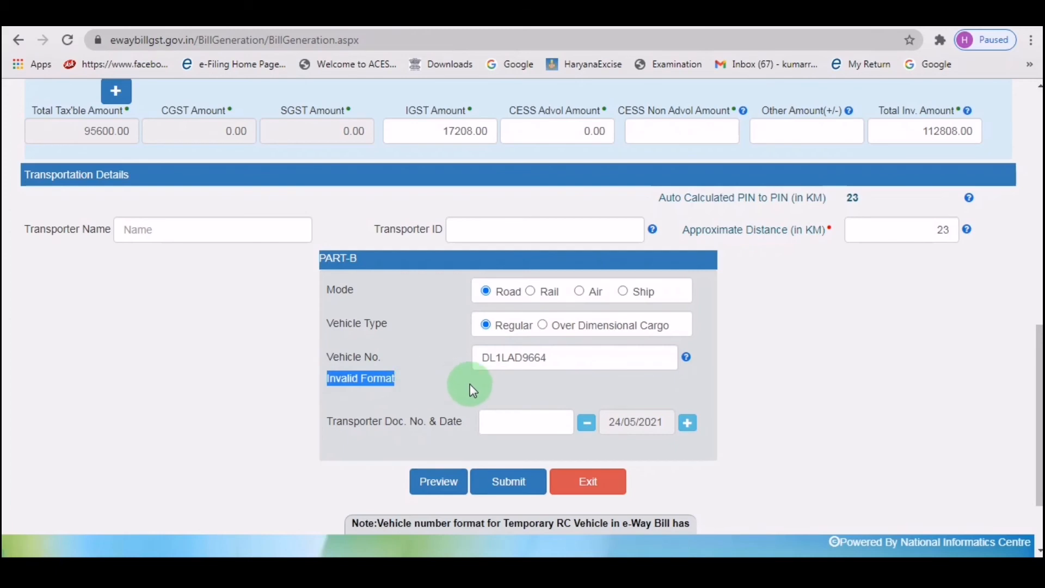
click(504, 361)
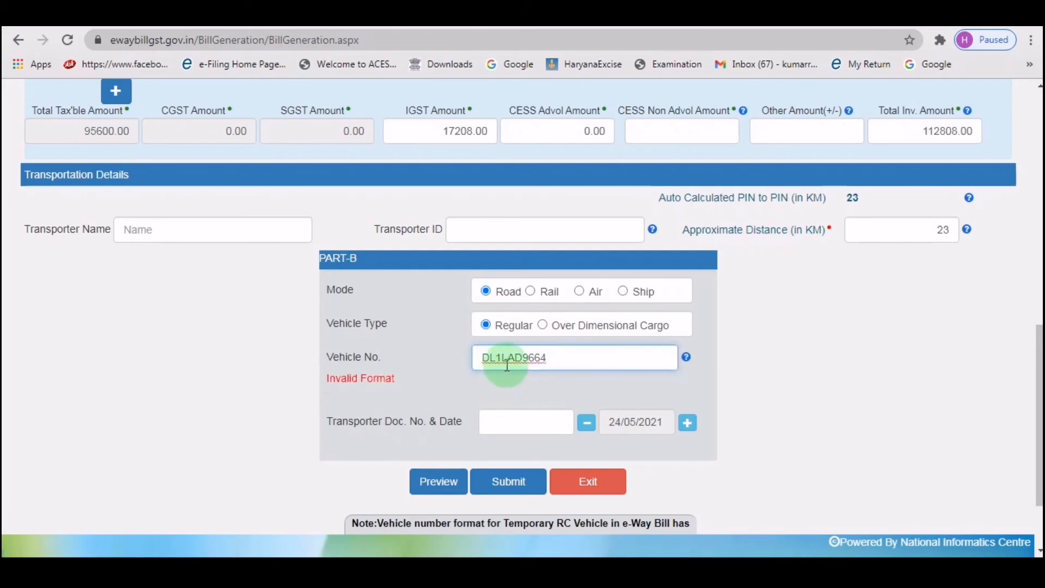
click(499, 363)
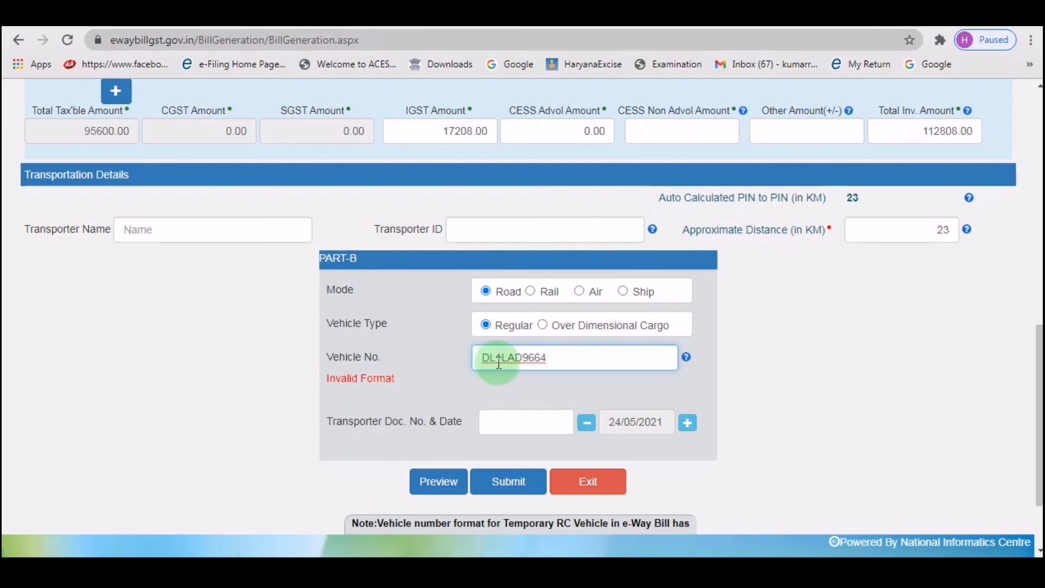
text(0)
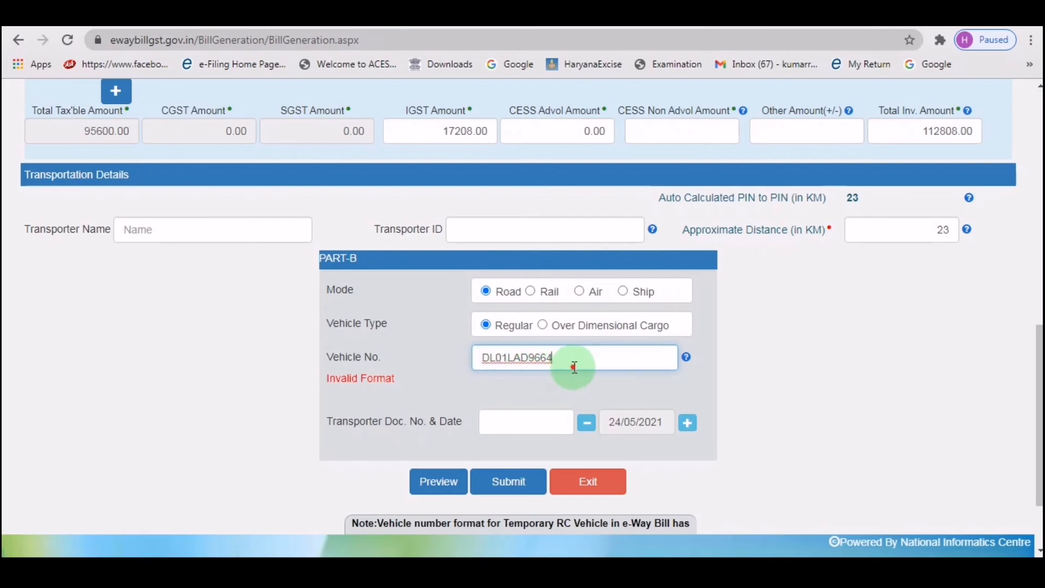
click(580, 363)
click(410, 397)
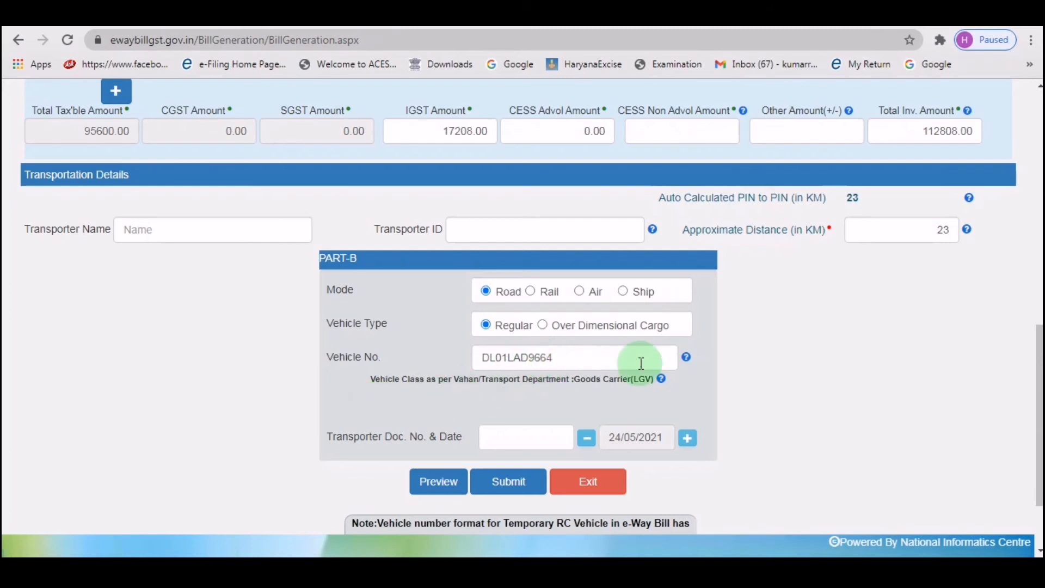
mouse_move(687, 360)
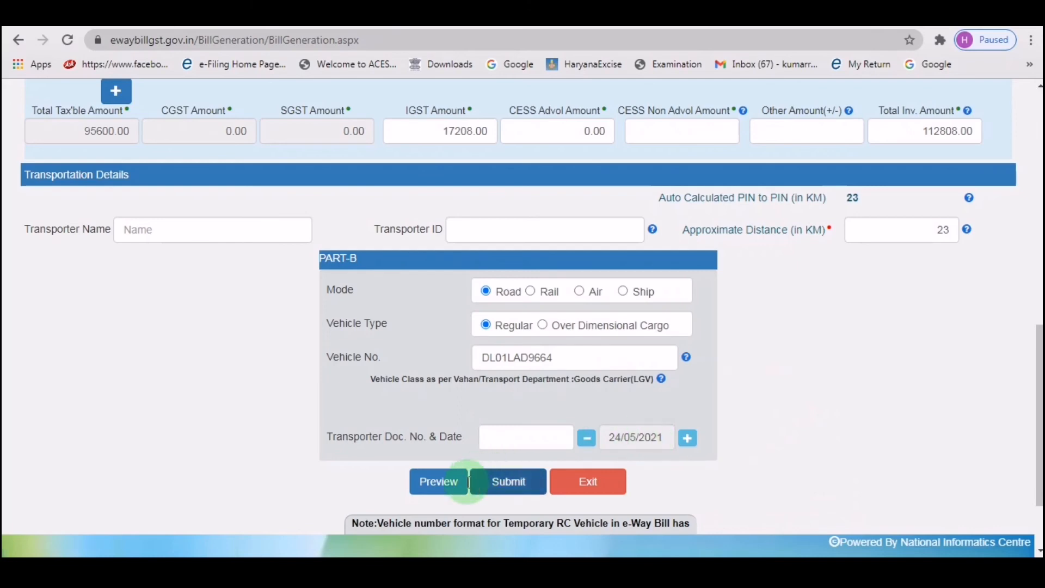
click(450, 479)
click(597, 137)
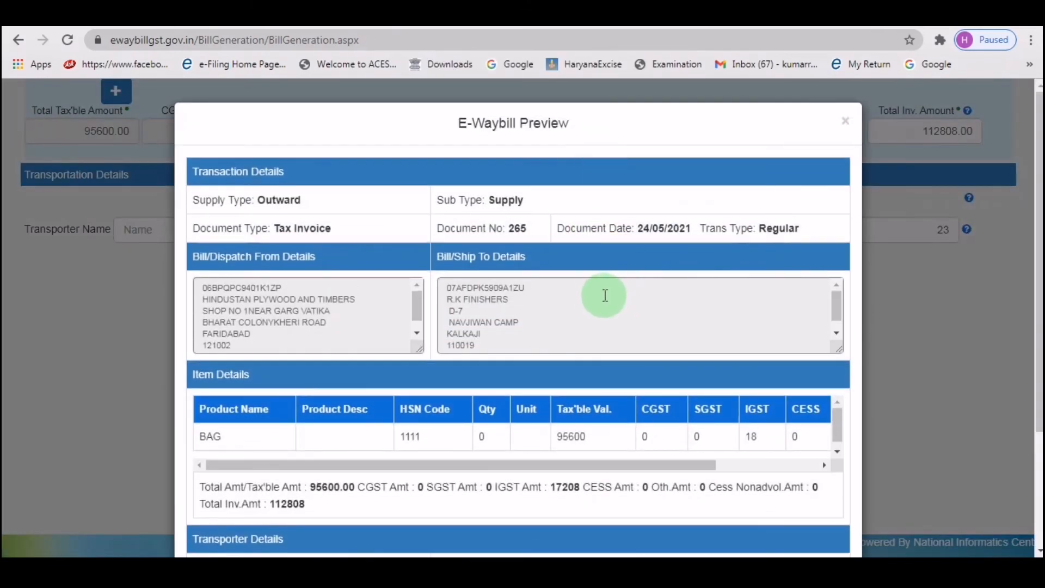
scroll(488, 306, down, 1)
scroll(295, 377, down, 3)
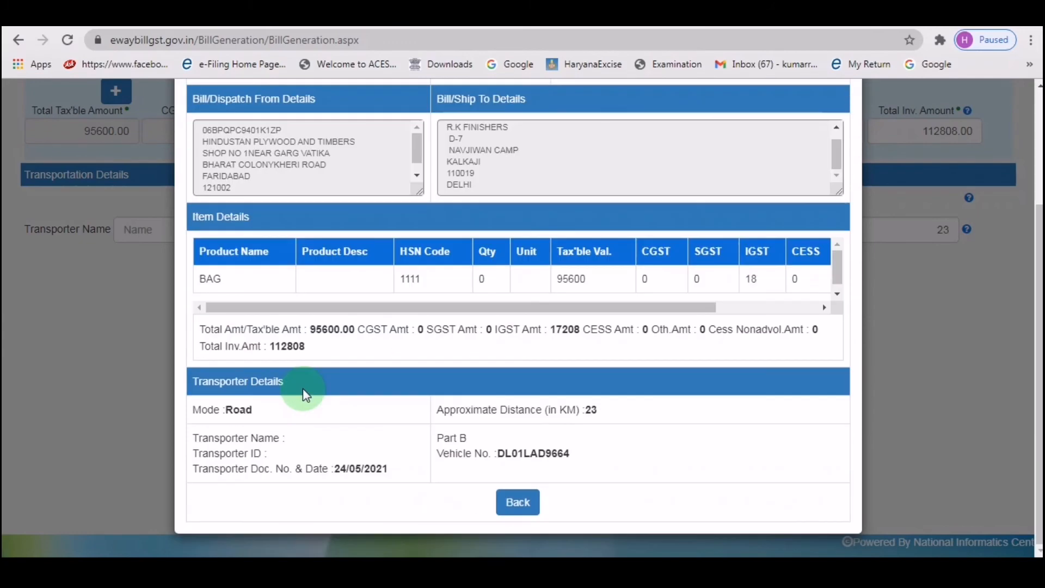
scroll(302, 390, up, 2)
scroll(381, 419, down, 2)
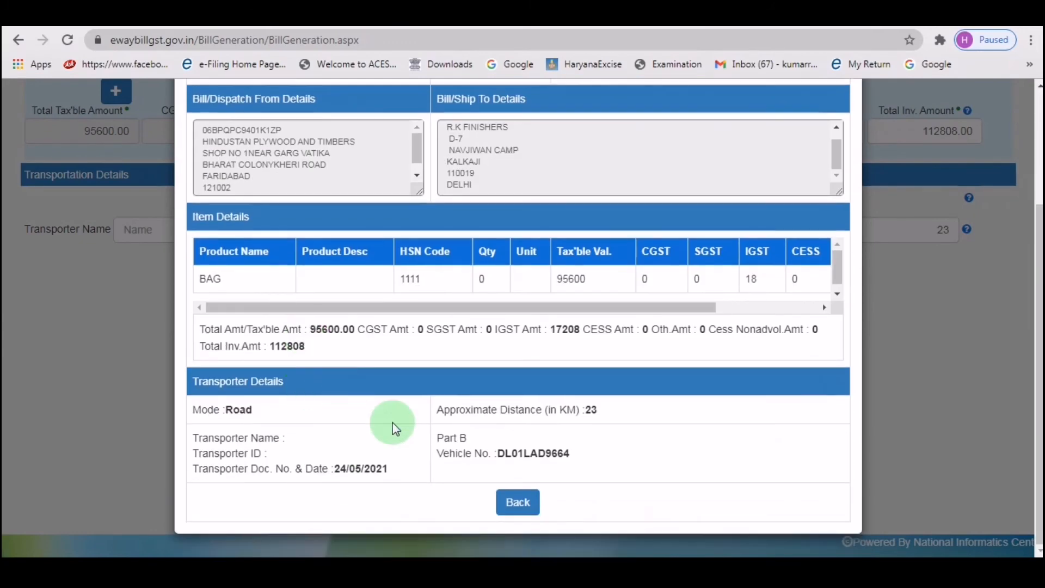
click(520, 503)
scroll(276, 334, up, 10)
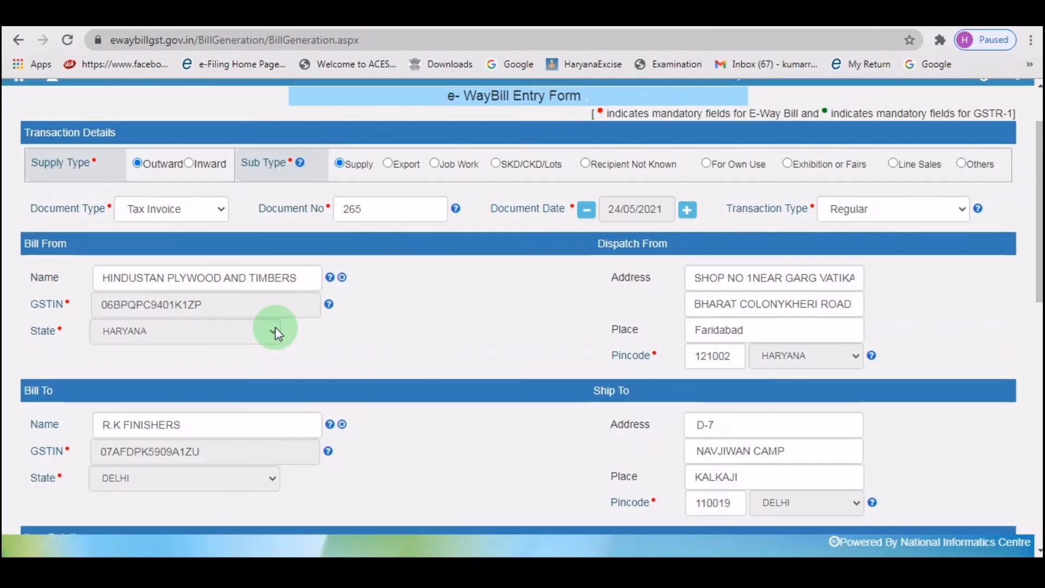
scroll(275, 334, down, 10)
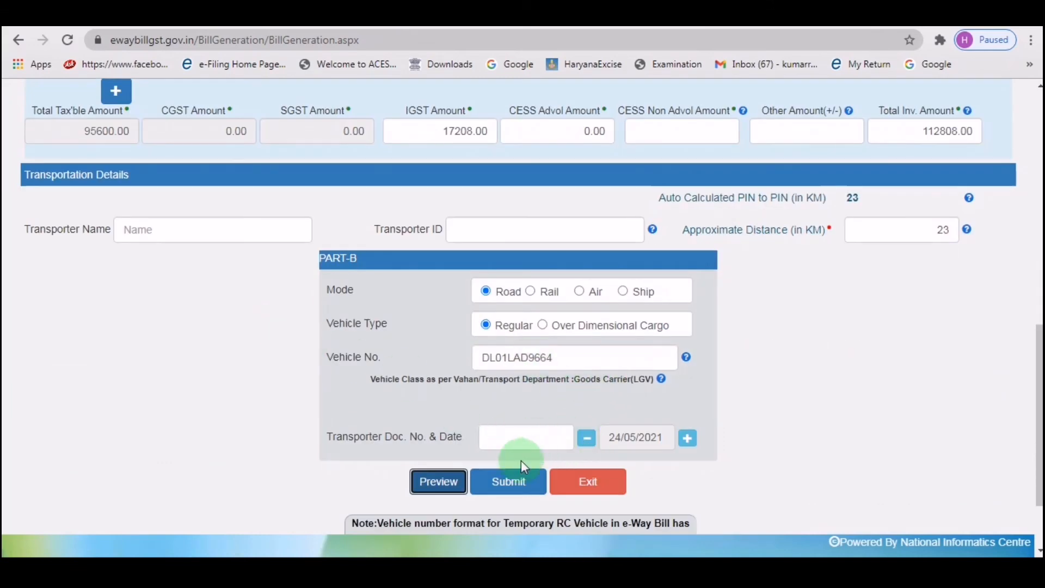
Submit the form and accept the GSTR1 and Document No. alerts to generate the bill.
click(506, 490)
scroll(514, 465, down, 1)
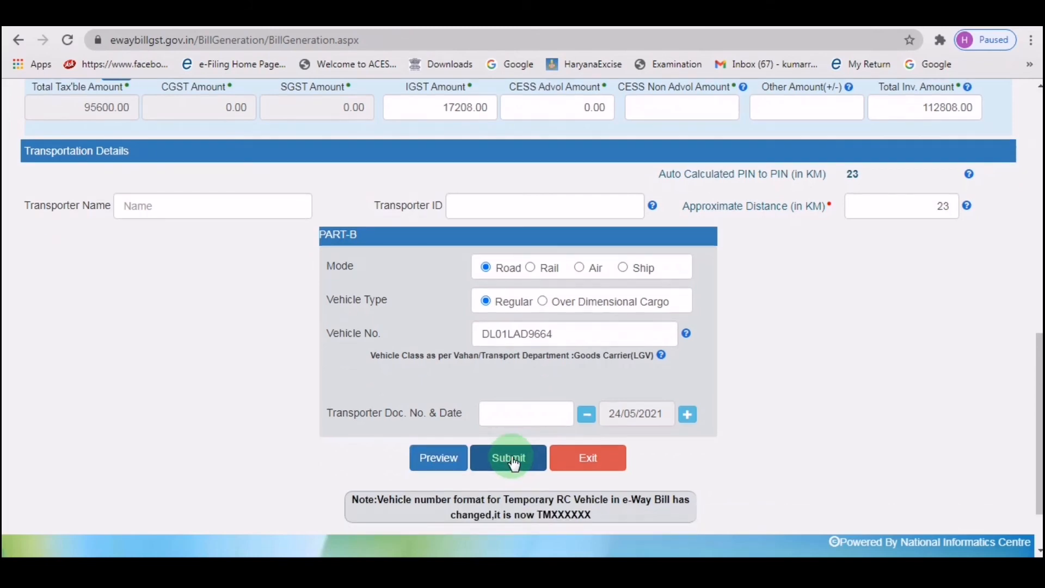
click(511, 460)
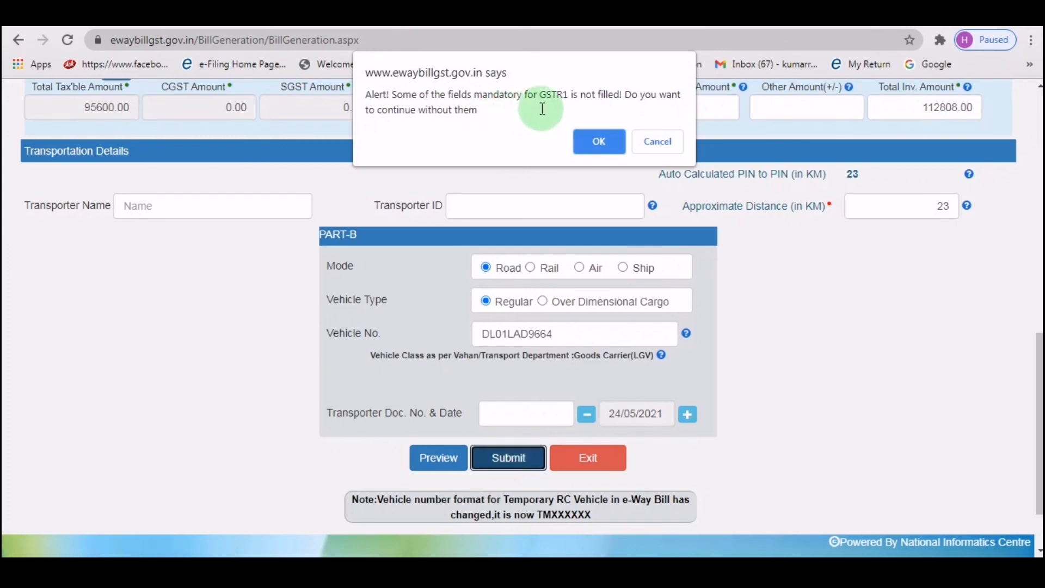
click(597, 141)
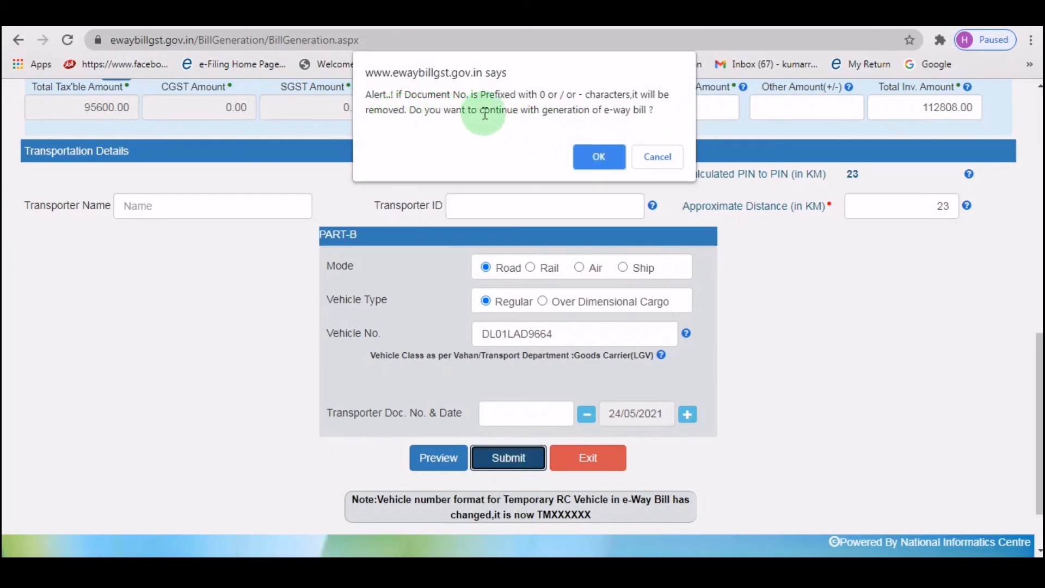
click(599, 157)
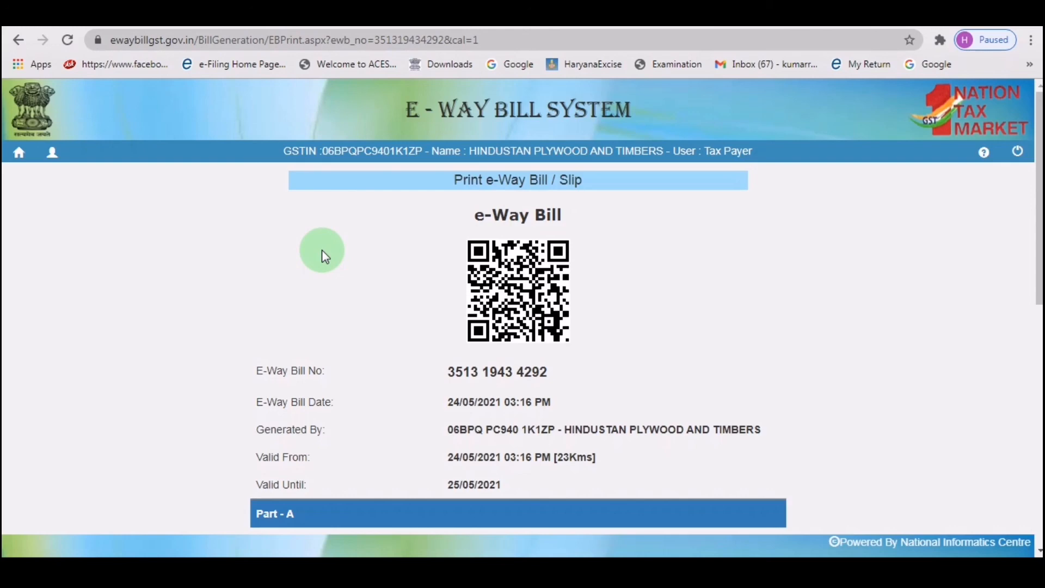
Scroll through the bill's Part-A and Part-B details, then open Detailed Print.
scroll(322, 249, down, 4)
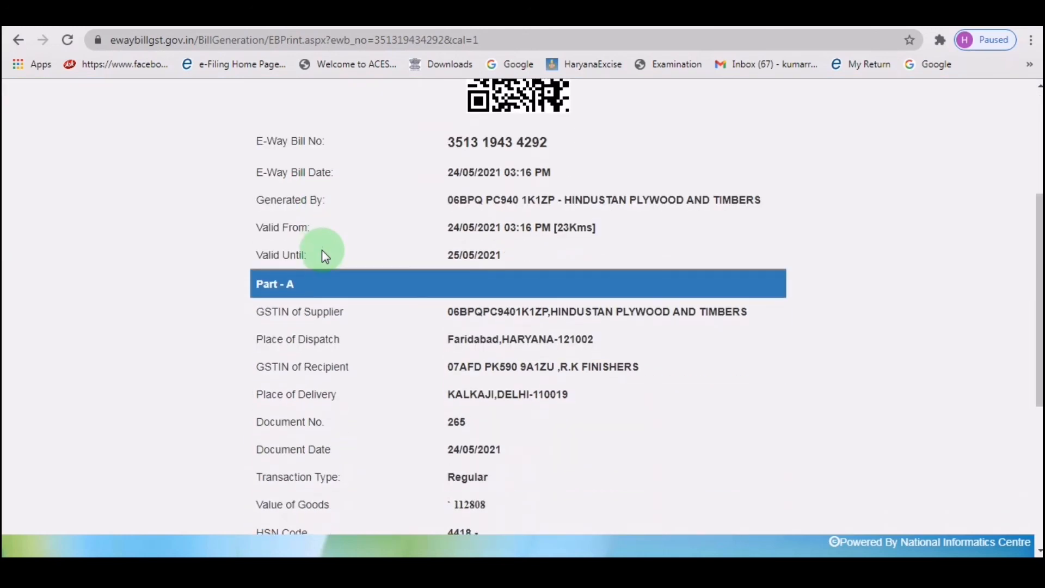
scroll(321, 249, up, 4)
scroll(322, 250, down, 5)
scroll(321, 250, down, 4)
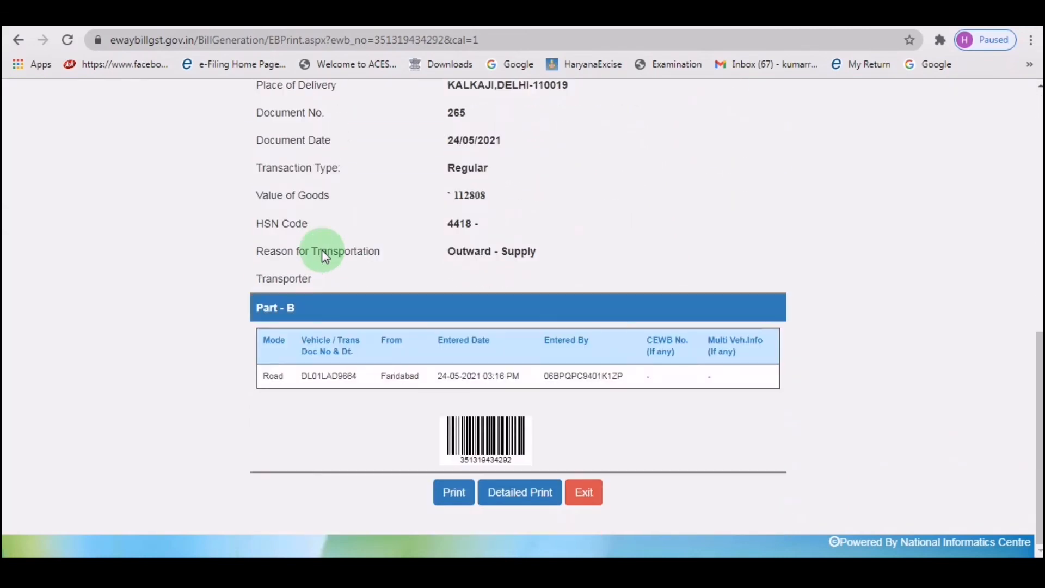
scroll(322, 252, up, 1)
scroll(325, 267, up, 5)
scroll(324, 267, down, 6)
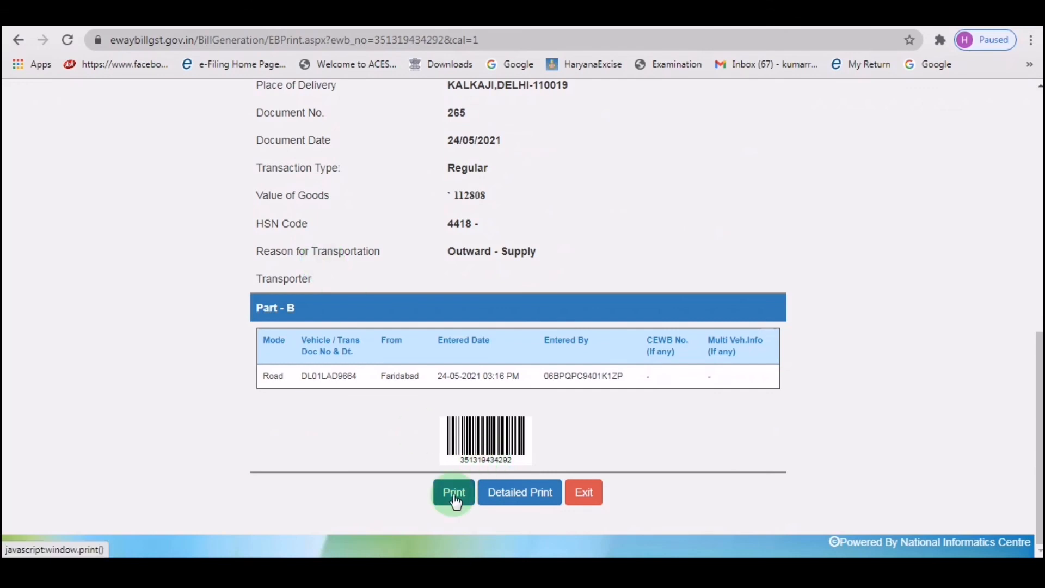
click(522, 497)
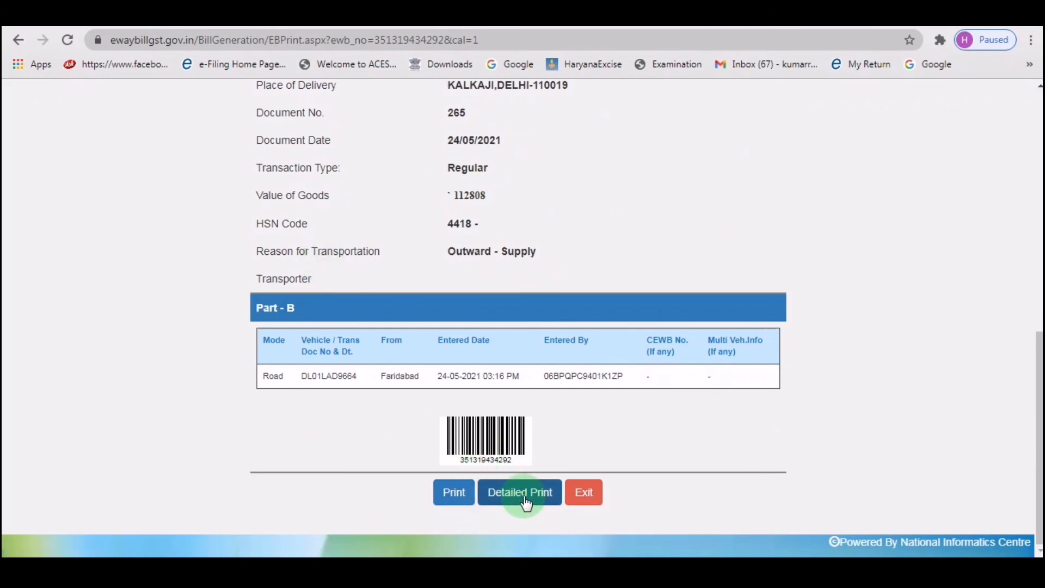
Scroll the detailed print down to Vehicle Details, then exit to the main dashboard.
scroll(387, 344, down, 4)
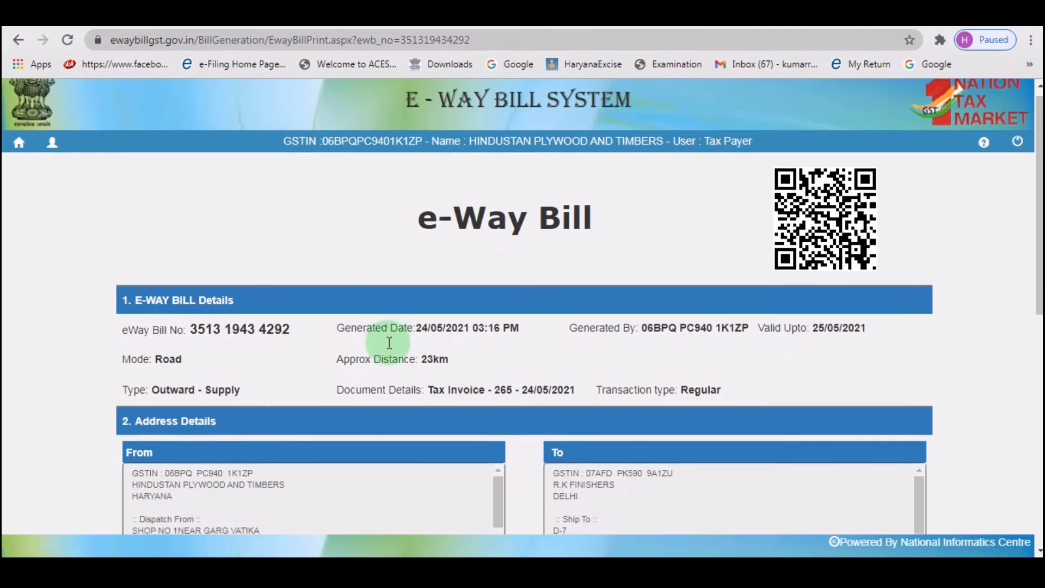
scroll(387, 343, up, 3)
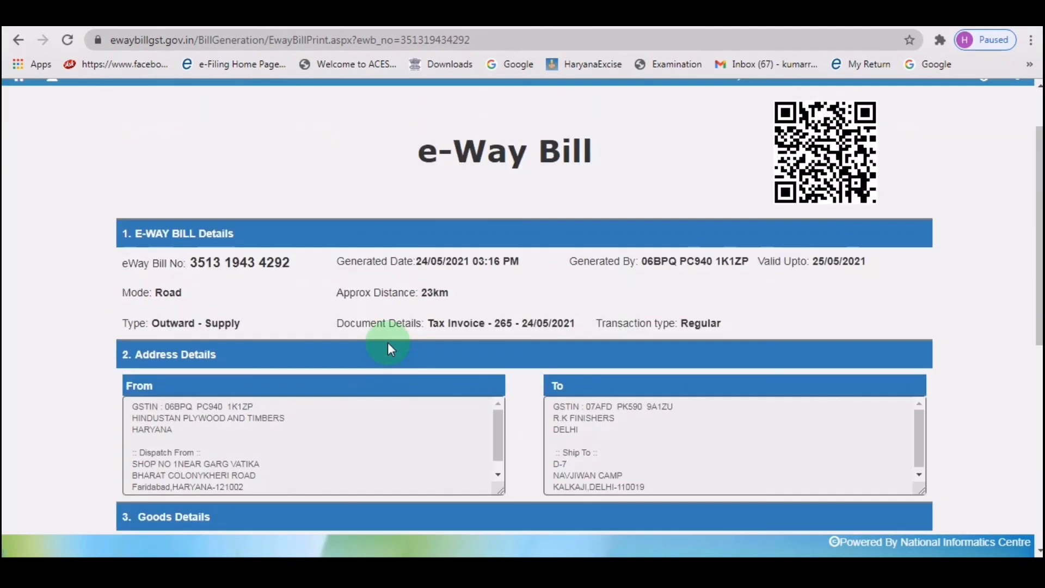
scroll(389, 346, down, 8)
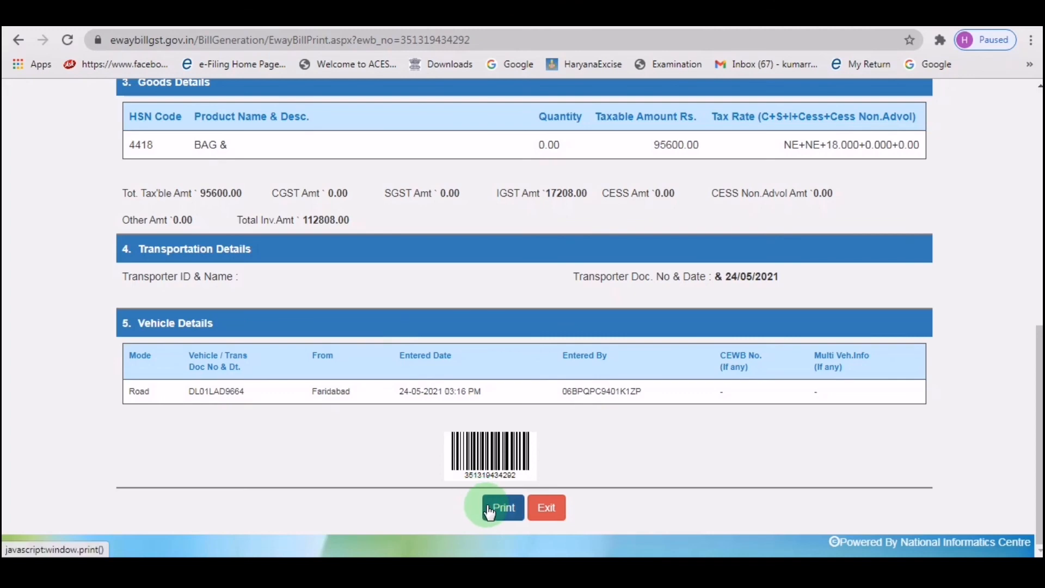
click(542, 514)
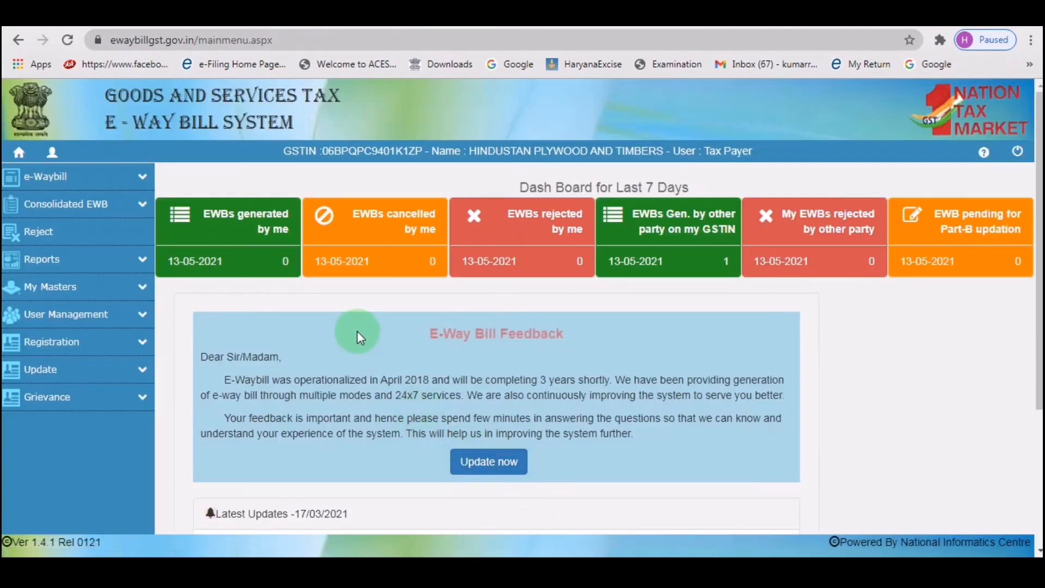
Scroll the main menu dashboard down to Latest Updates and back up.
scroll(357, 331, down, 4)
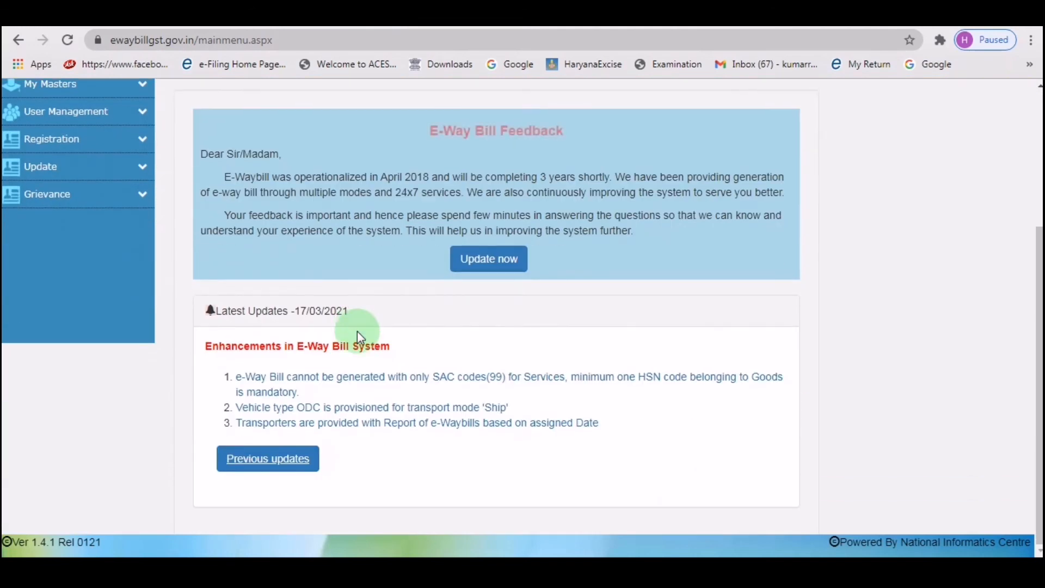
scroll(357, 331, up, 4)
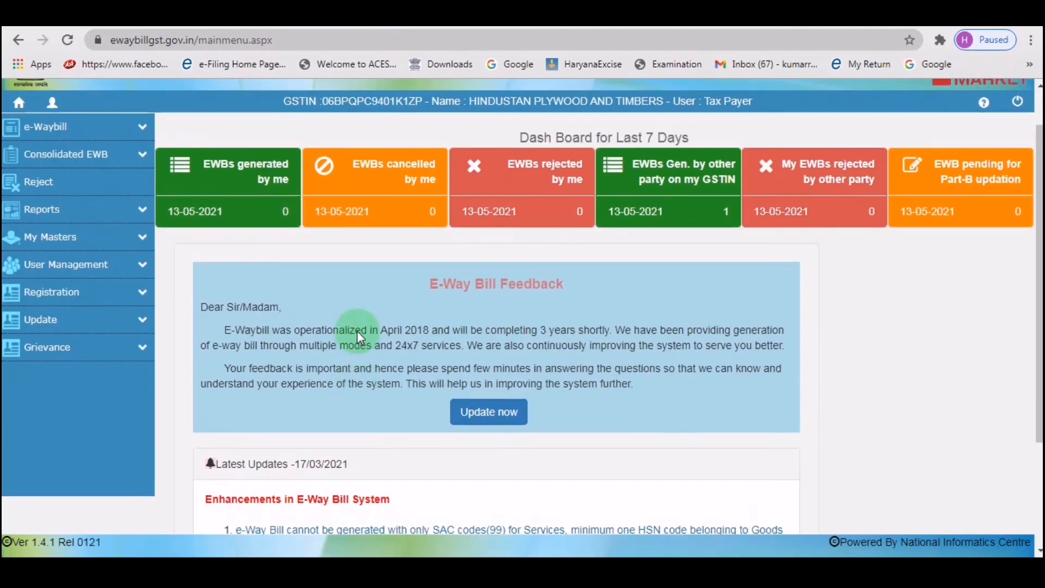